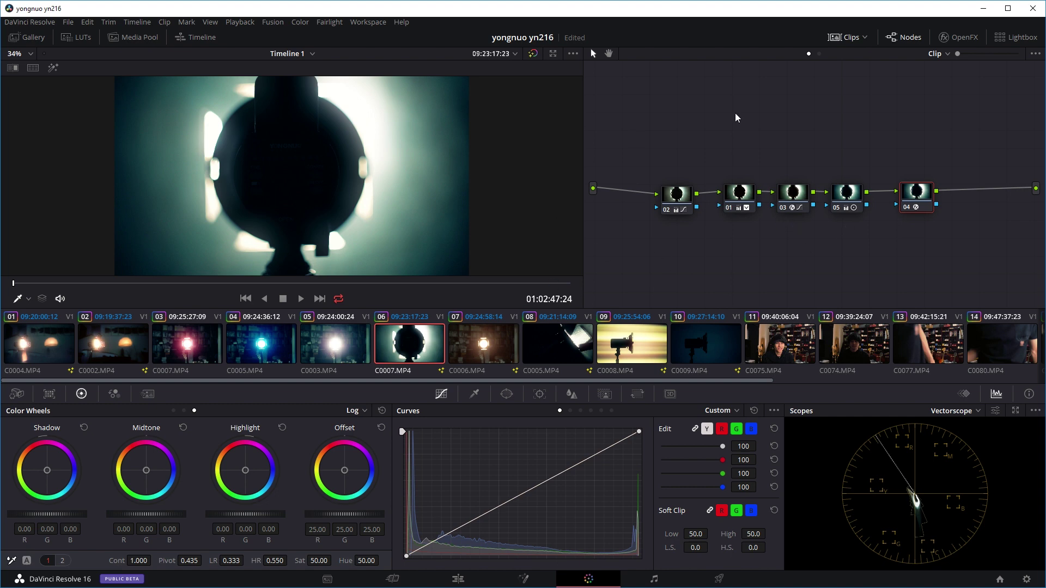
Give clip 07 clip 06's five-node grade by appending it onto a fresh node
{"action": "left_click", "coordinate": [488, 349]}
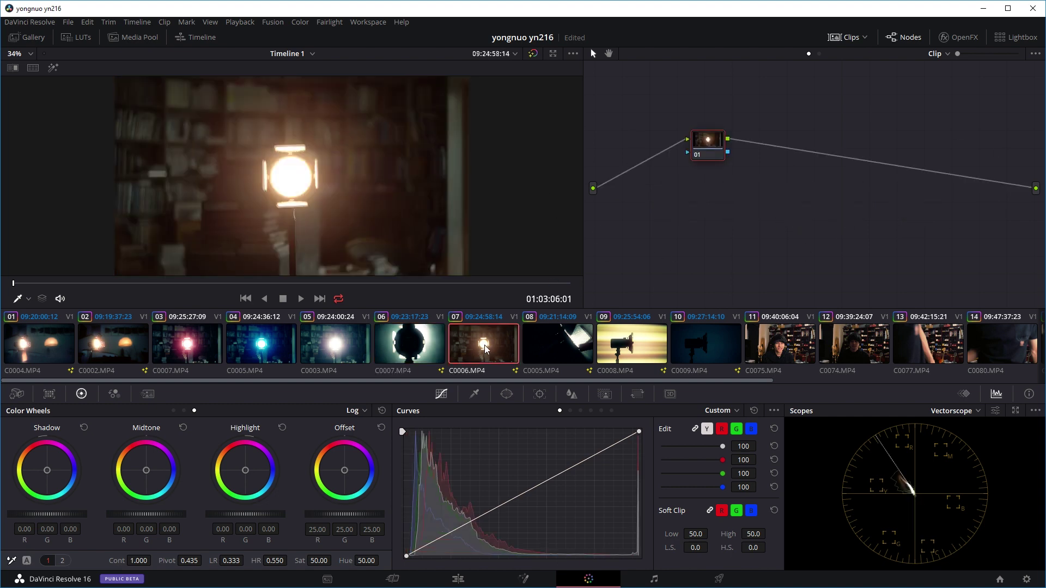
{"action": "middle_click", "coordinate": [401, 344]}
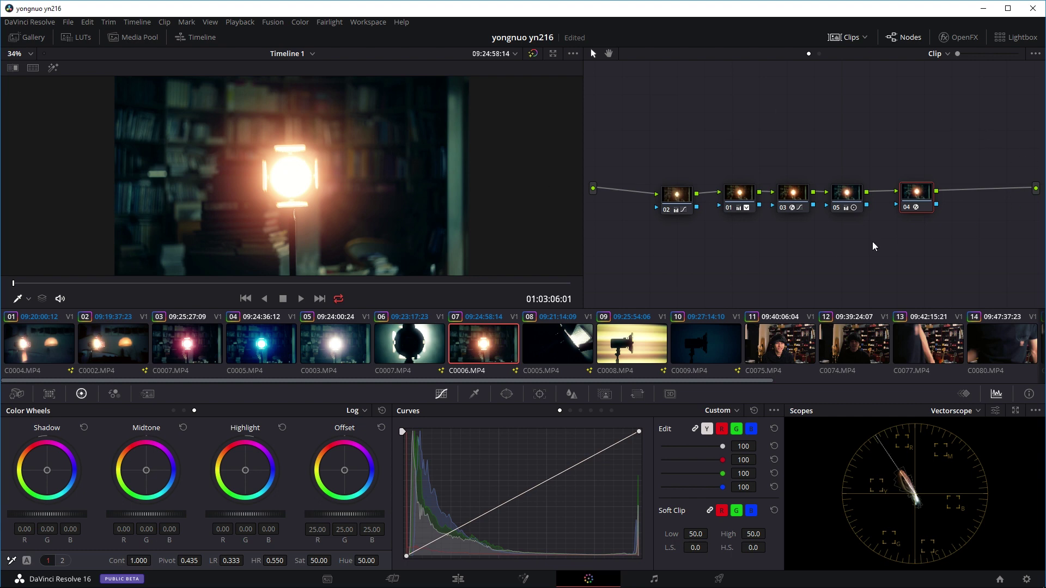
{"action": "left_click_drag", "start_coordinate": [975, 157], "coordinate": [645, 244]}
{"action": "key", "text": "Delete"}
{"action": "key", "text": "alt+s"}
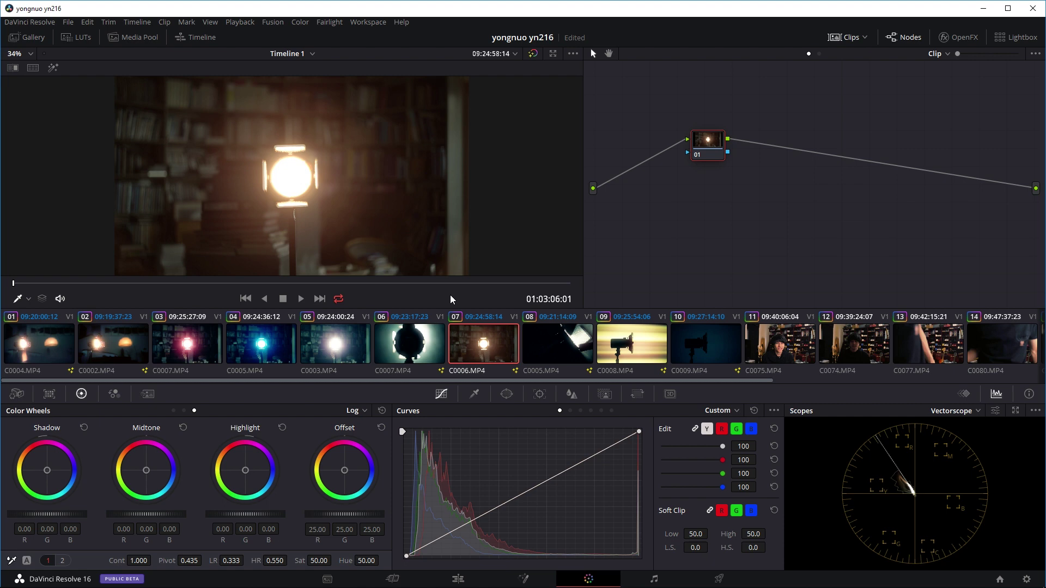
{"action": "right_click", "coordinate": [419, 347]}
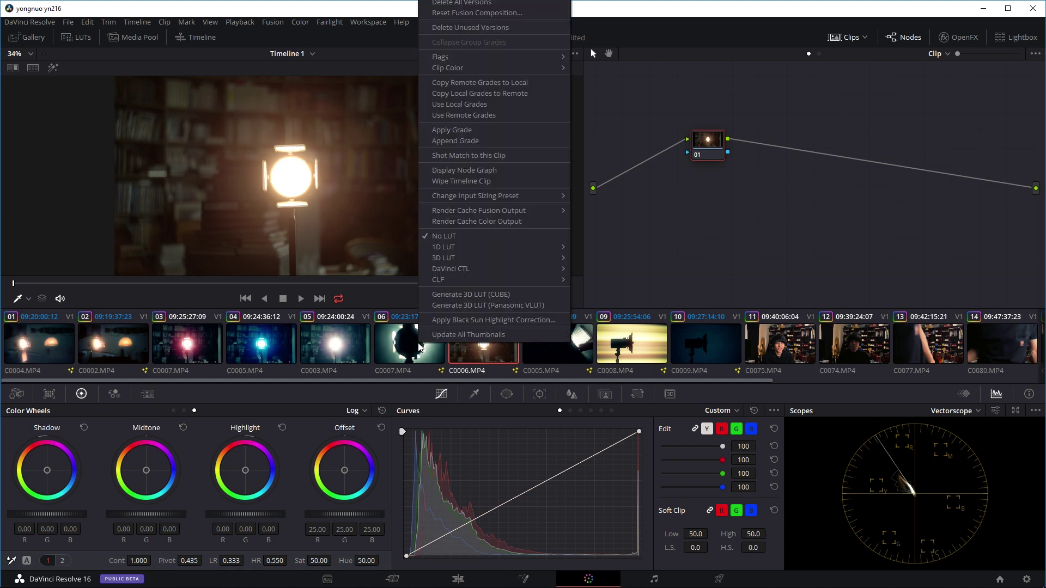
{"action": "left_click", "coordinate": [465, 130]}
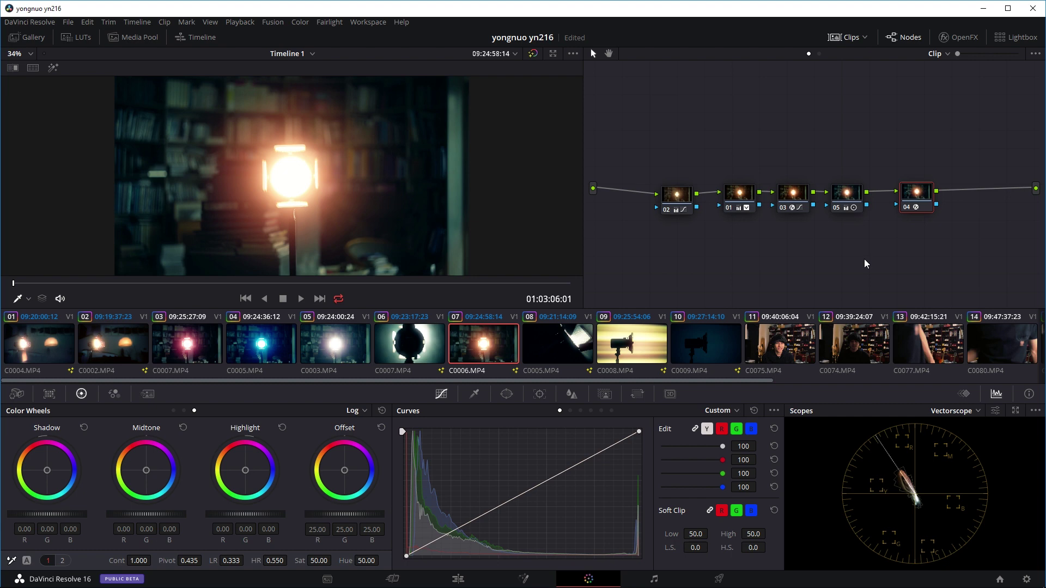
Return to clip 06 and preview PowerGrade 1 still 1.2.1's grade on it
{"action": "key", "text": "Up"}
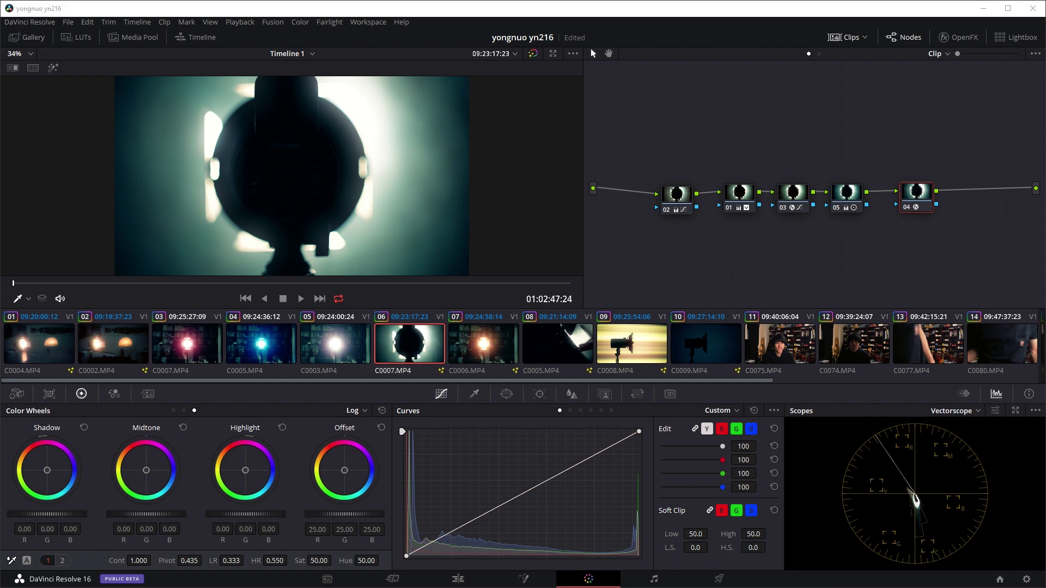
{"action": "left_click", "coordinate": [38, 40]}
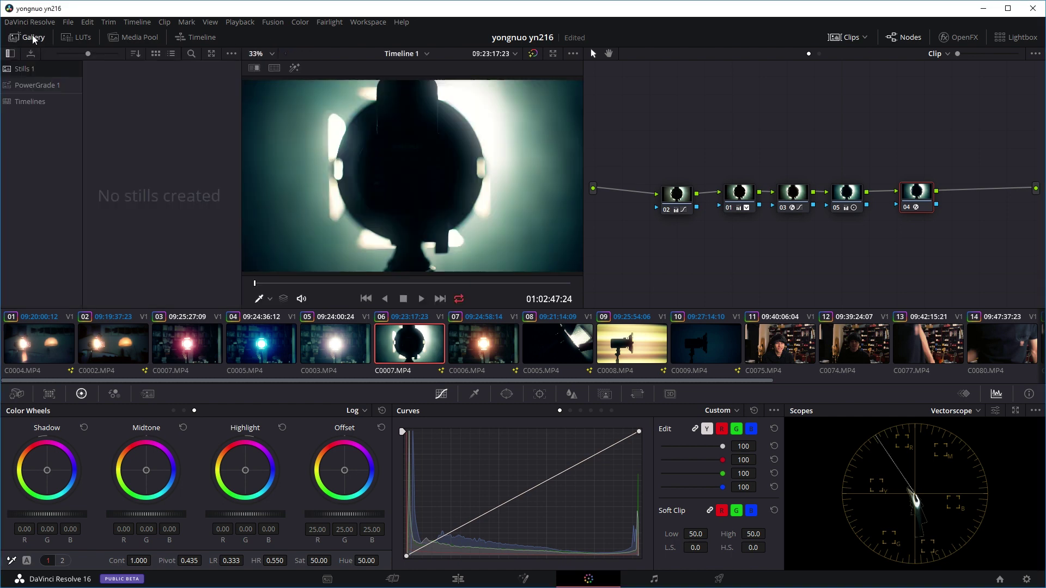
{"action": "left_click", "coordinate": [45, 87]}
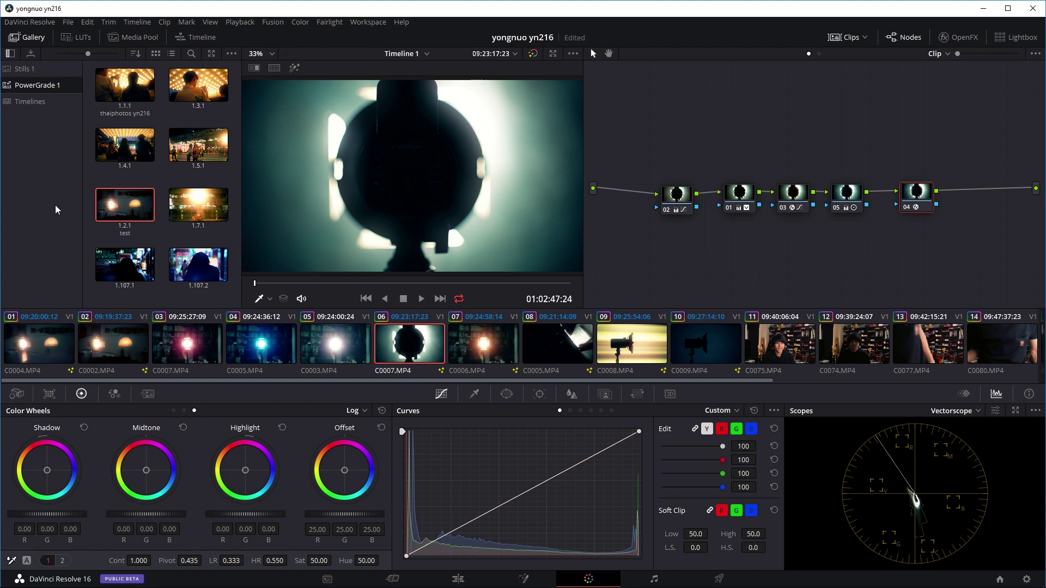
{"action": "left_click_drag", "start_coordinate": [125, 205], "coordinate": [385, 192]}
Apply still 1.2.1's grade to clip 06, then the darker still 1.107.2's grade
{"action": "right_click", "coordinate": [131, 207]}
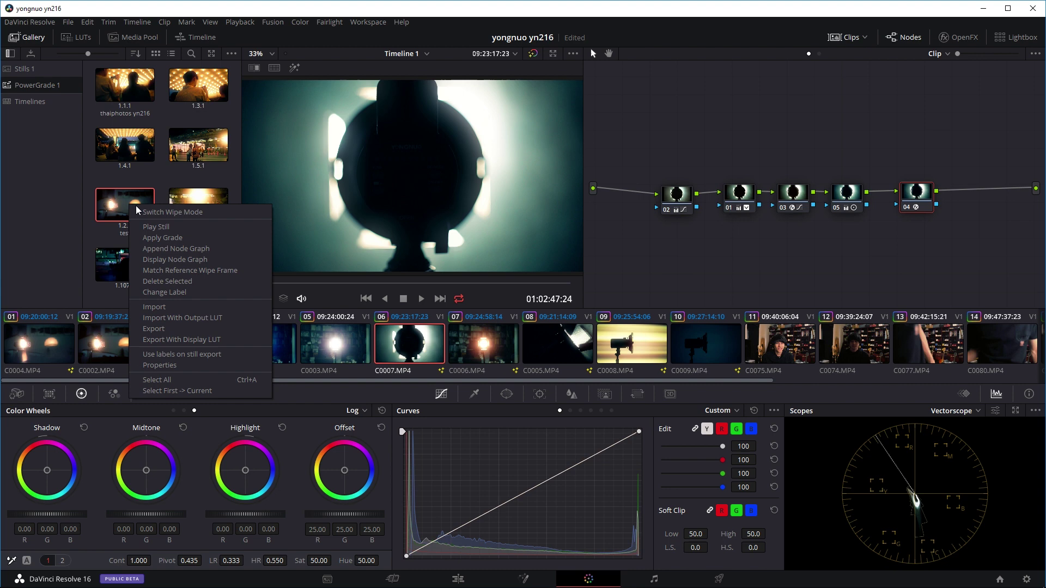
{"action": "left_click", "coordinate": [163, 239]}
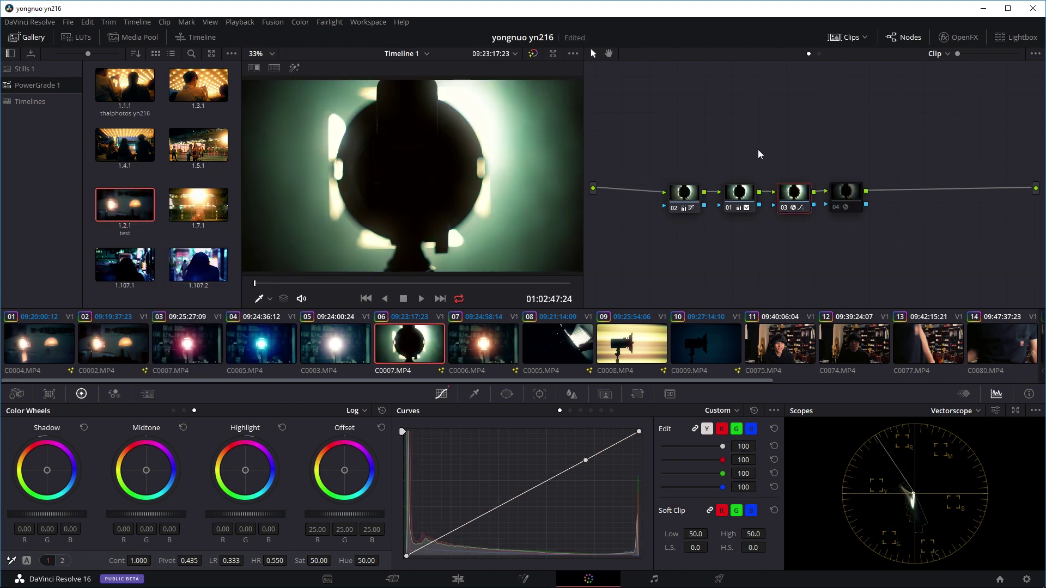
{"action": "right_click", "coordinate": [207, 272]}
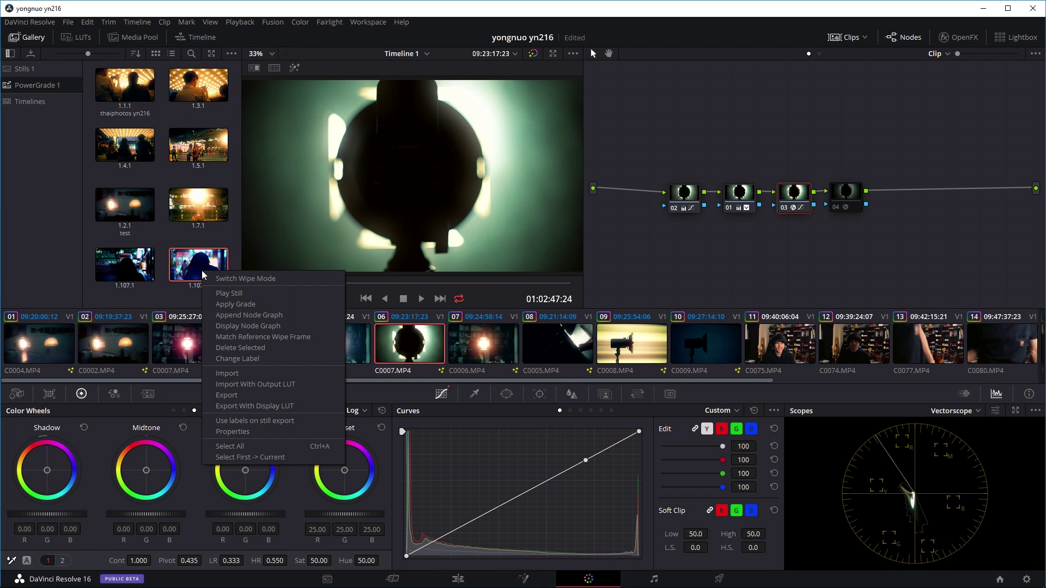
{"action": "left_click", "coordinate": [236, 304]}
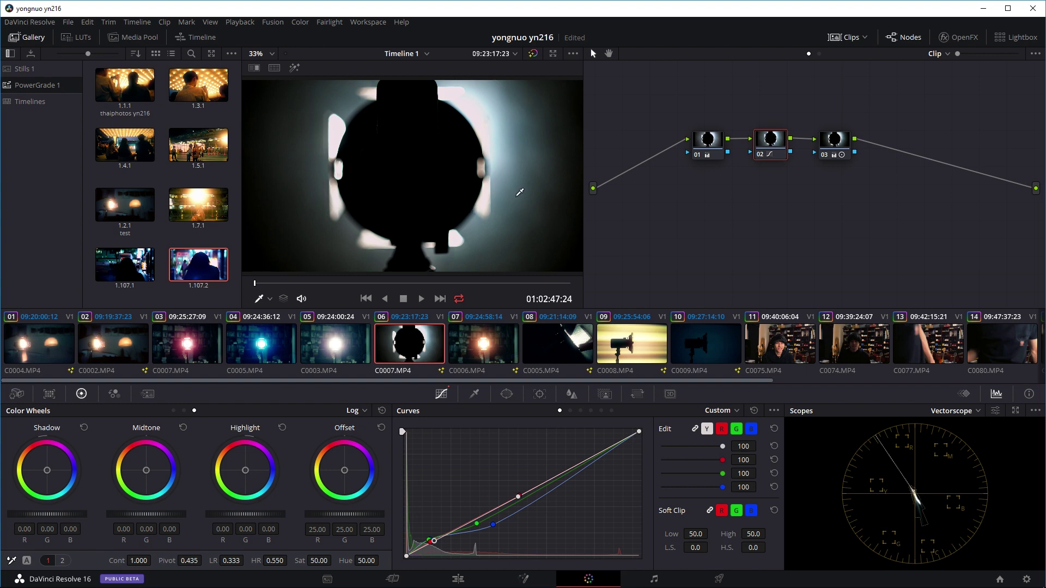
Undo the applied still grades and grab clip 06's grade as still 1.6.1 in PowerGrade 1
{"action": "key", "text": "ctrl+z"}
{"action": "key", "text": "ctrl+z"}
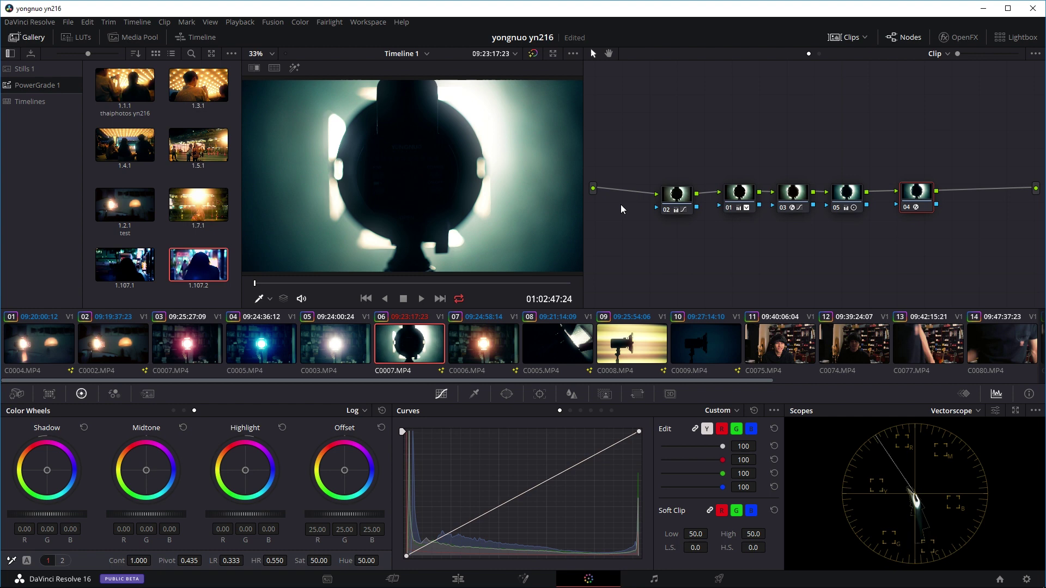
{"action": "right_click", "coordinate": [434, 155]}
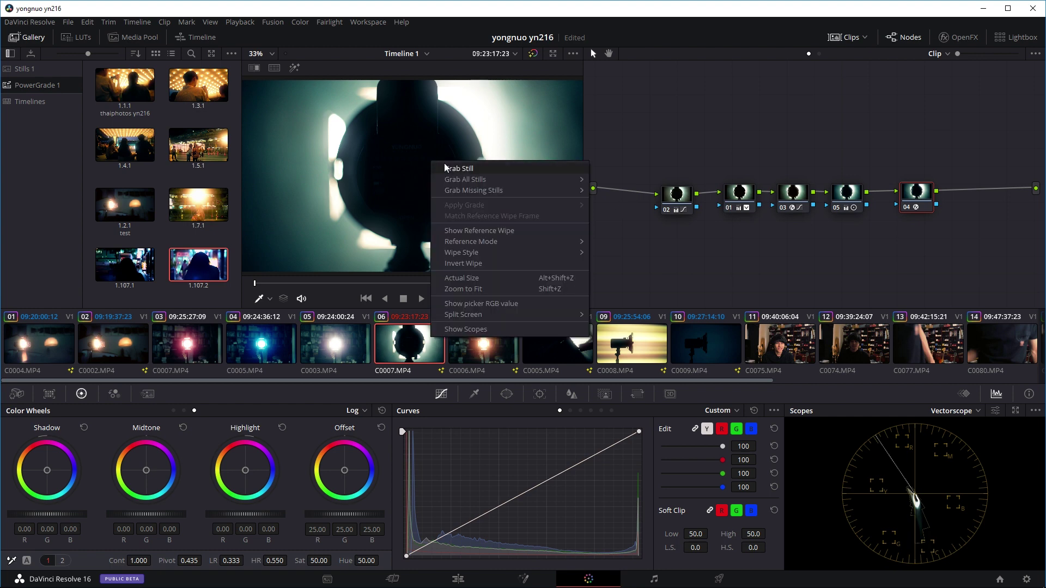
{"action": "left_click", "coordinate": [450, 171]}
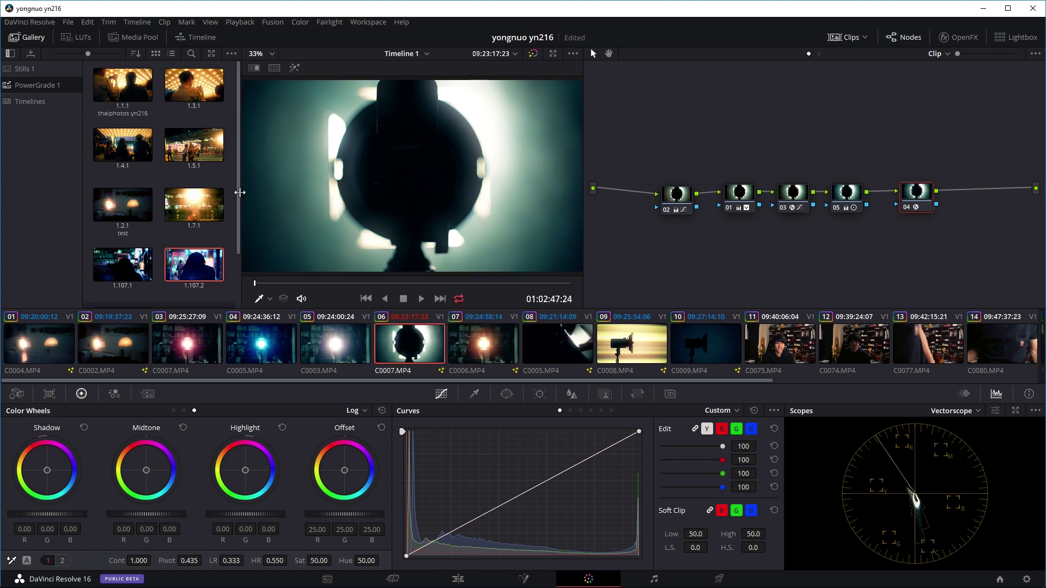
{"action": "scroll", "coordinate": [218, 256], "scroll_direction": "down", "scroll_amount": 2}
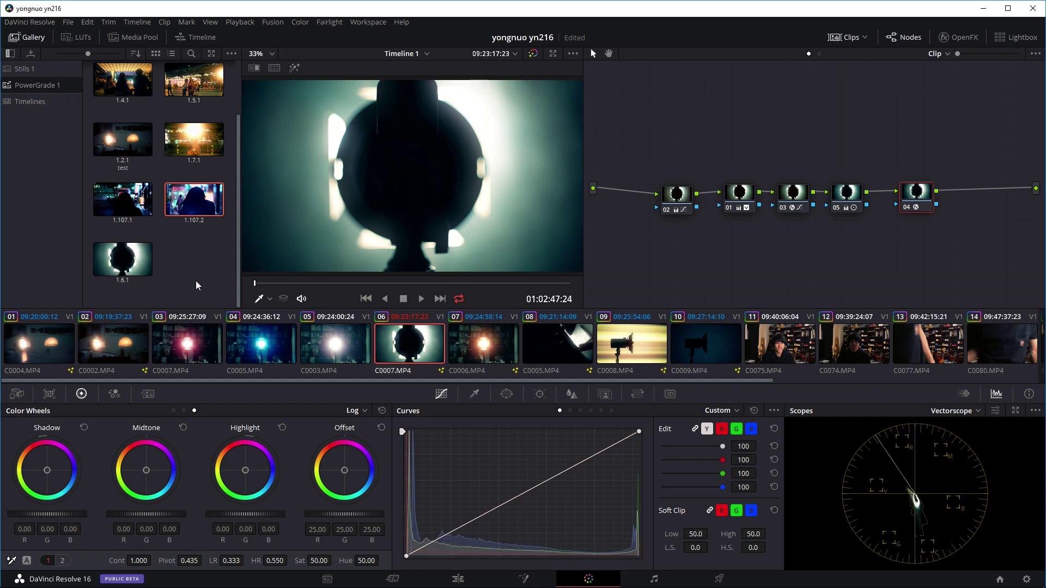
Add a PowerGrade 2 album and grab clip 06's grade into it as still 1.6.1
{"action": "right_click", "coordinate": [50, 160]}
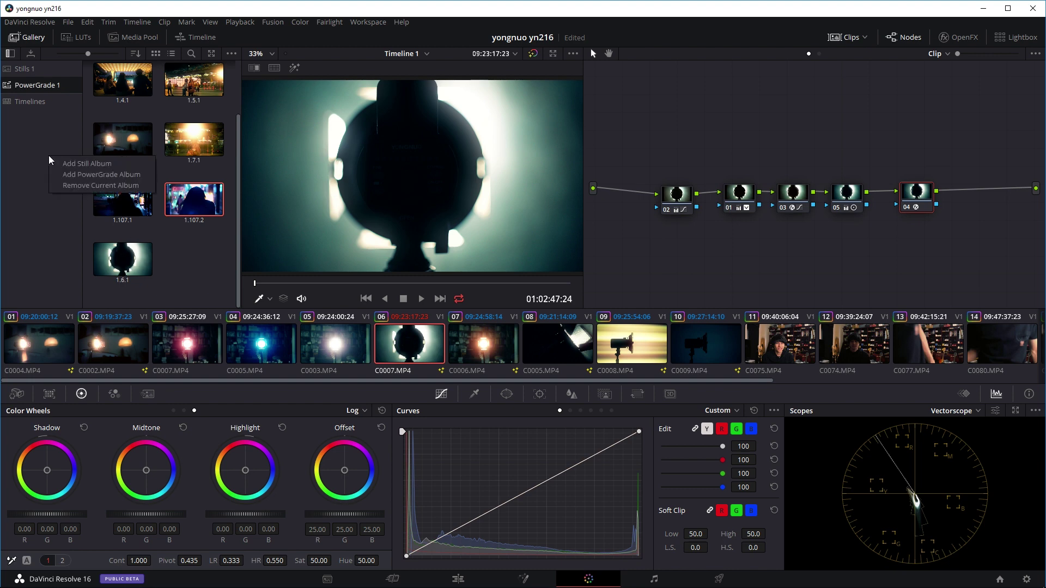
{"action": "left_click", "coordinate": [79, 174]}
{"action": "left_click", "coordinate": [57, 105]}
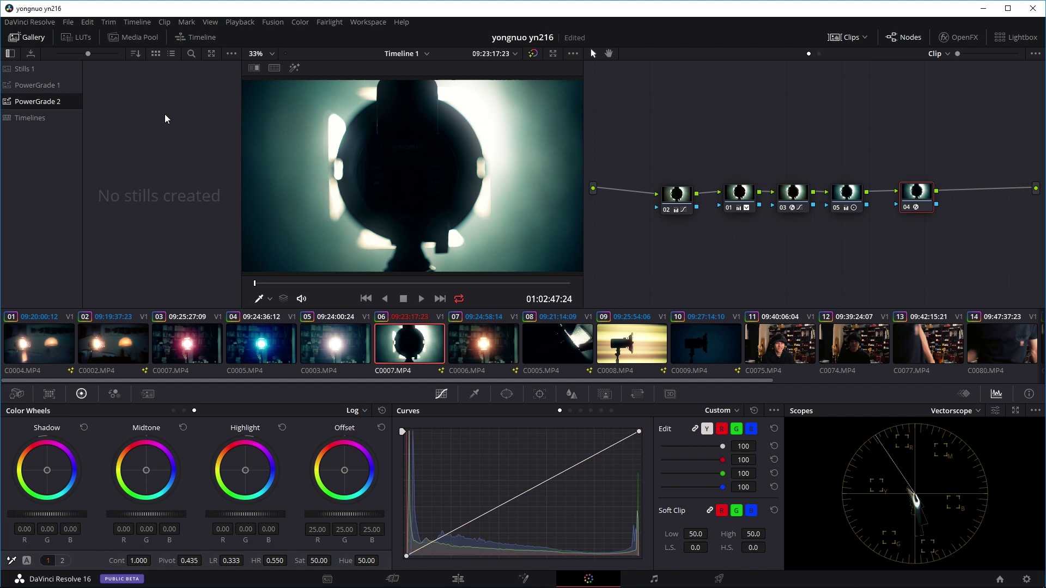
{"action": "right_click", "coordinate": [433, 145]}
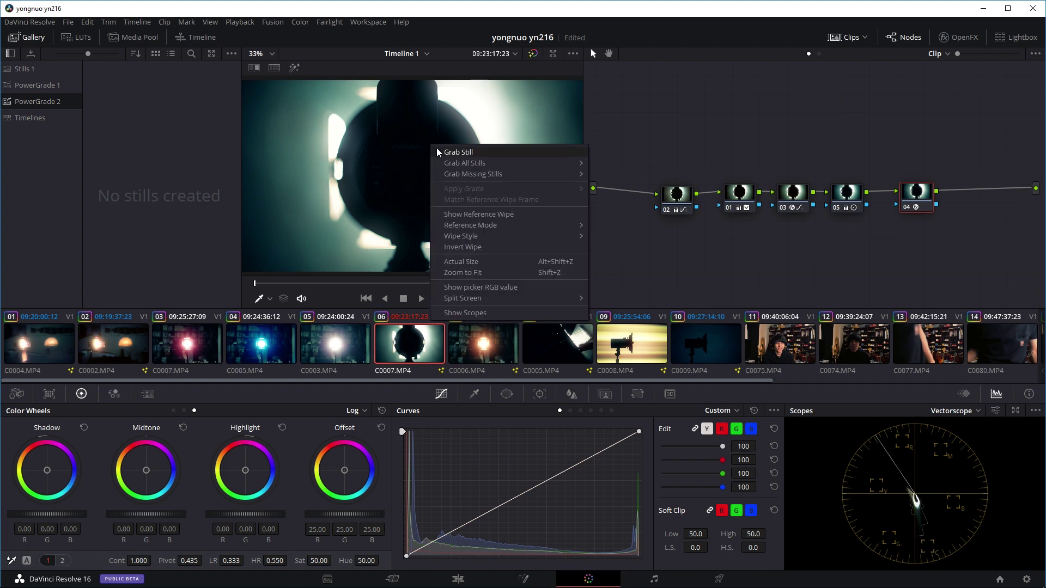
{"action": "key", "text": "Escape"}
{"action": "key", "text": "ctrl+alt+g"}
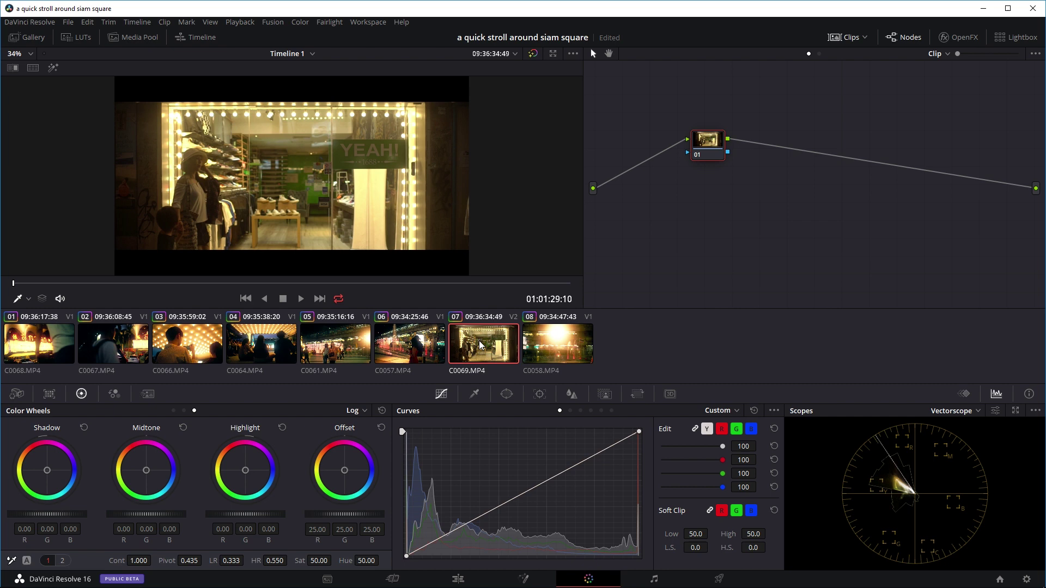
Nudge node 01 in the Siam Square node graph and open the Gallery
{"action": "mouse_move", "coordinate": [714, 143]}
{"action": "left_mouse_down"}
{"action": "mouse_move", "coordinate": [703, 161]}
{"action": "mouse_move", "coordinate": [705, 151]}
{"action": "left_mouse_up"}
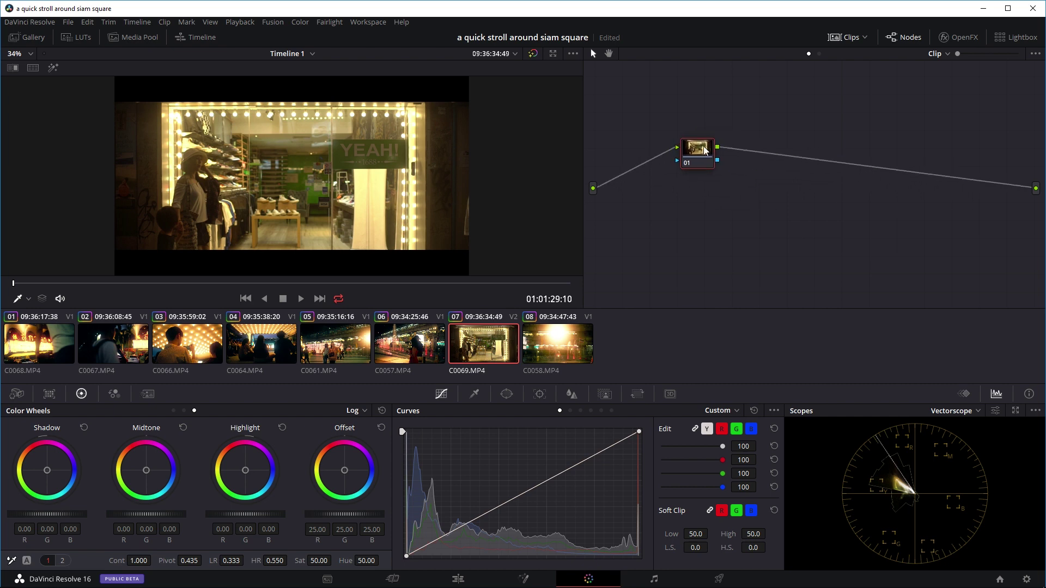
{"action": "left_click", "coordinate": [45, 39]}
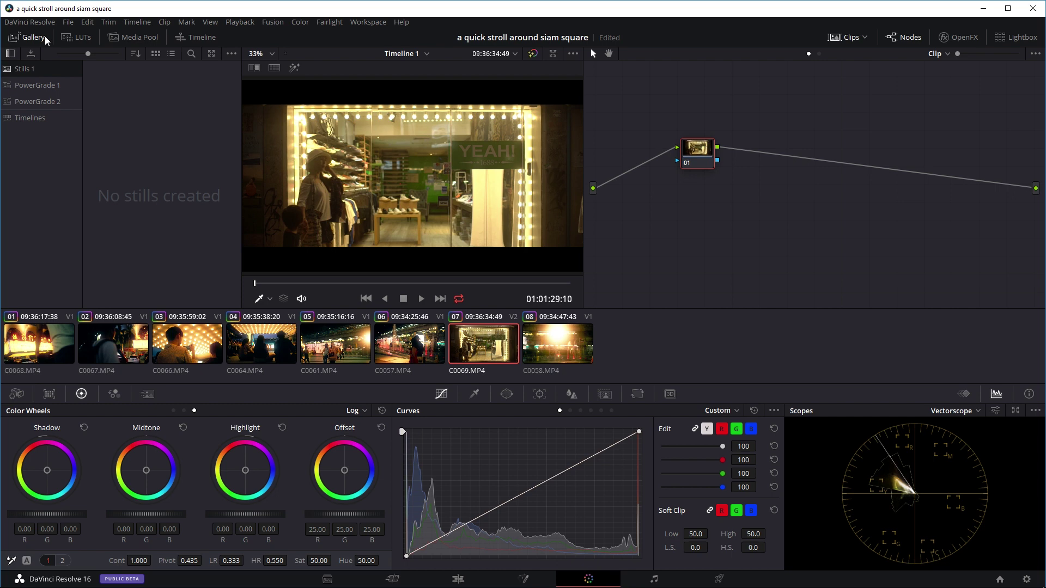
Apply PowerGrade 2 still 1.6.1's grade to clip C0069 and toggle bypass to compare
{"action": "left_click", "coordinate": [42, 104]}
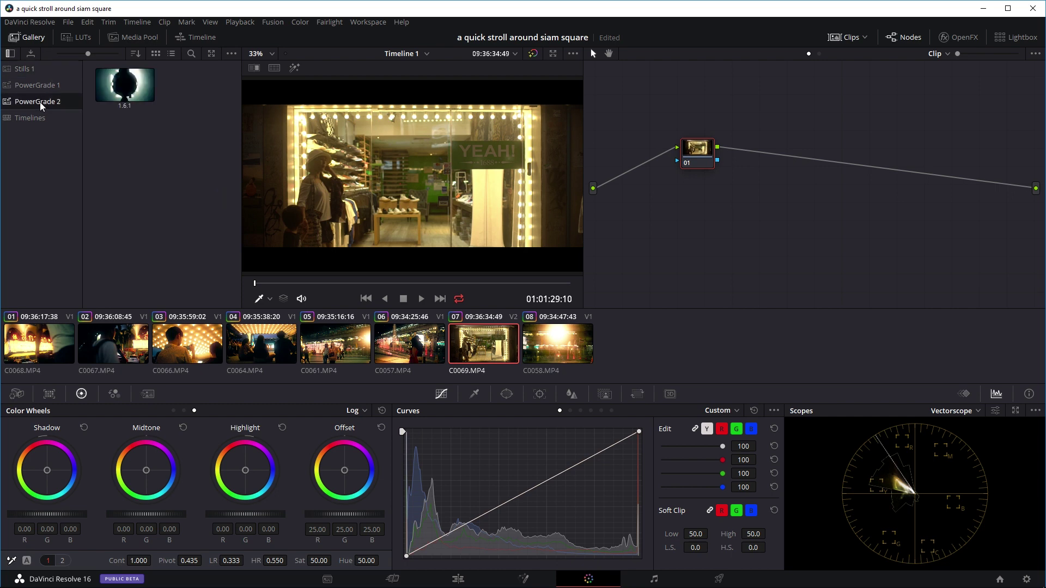
{"action": "right_click", "coordinate": [135, 90]}
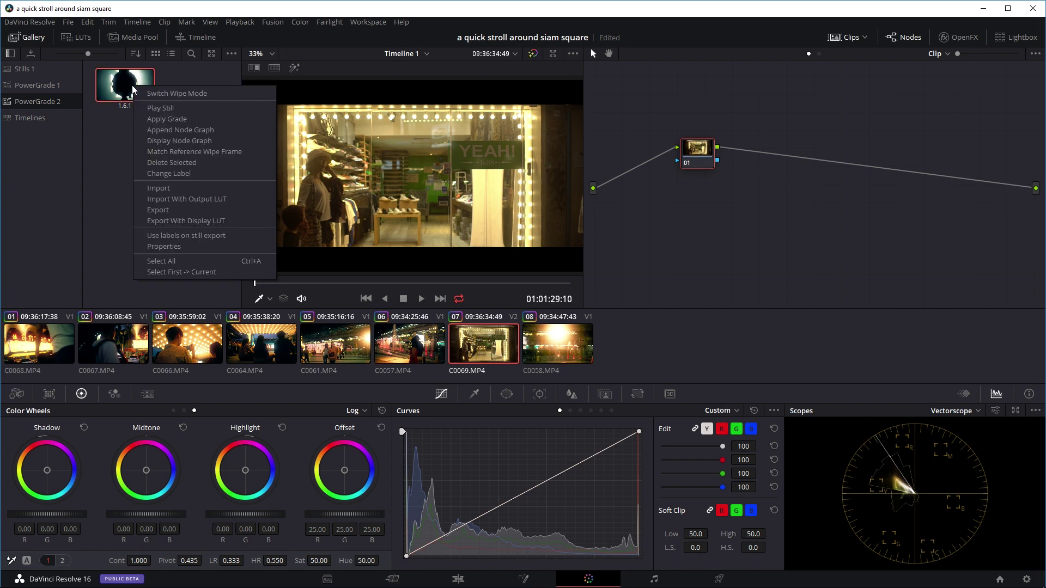
{"action": "left_click", "coordinate": [163, 118]}
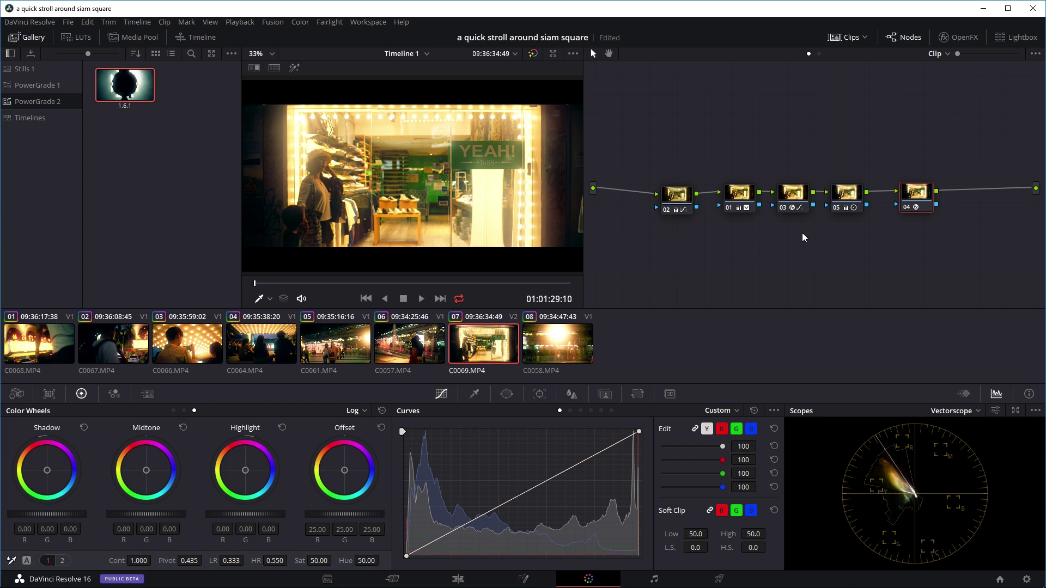
{"action": "key", "text": "shift+d"}
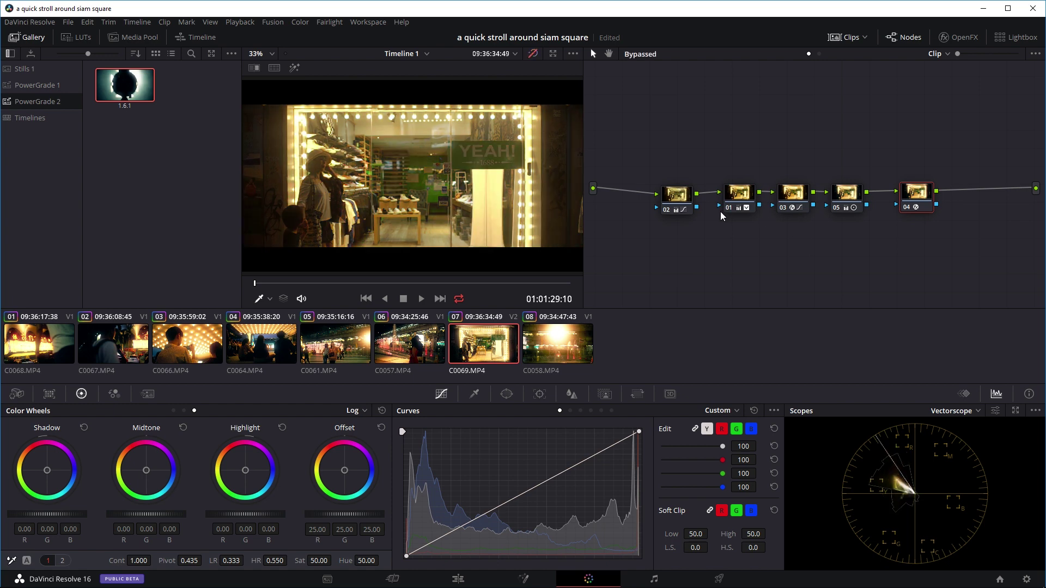
{"action": "key", "text": "shift+d"}
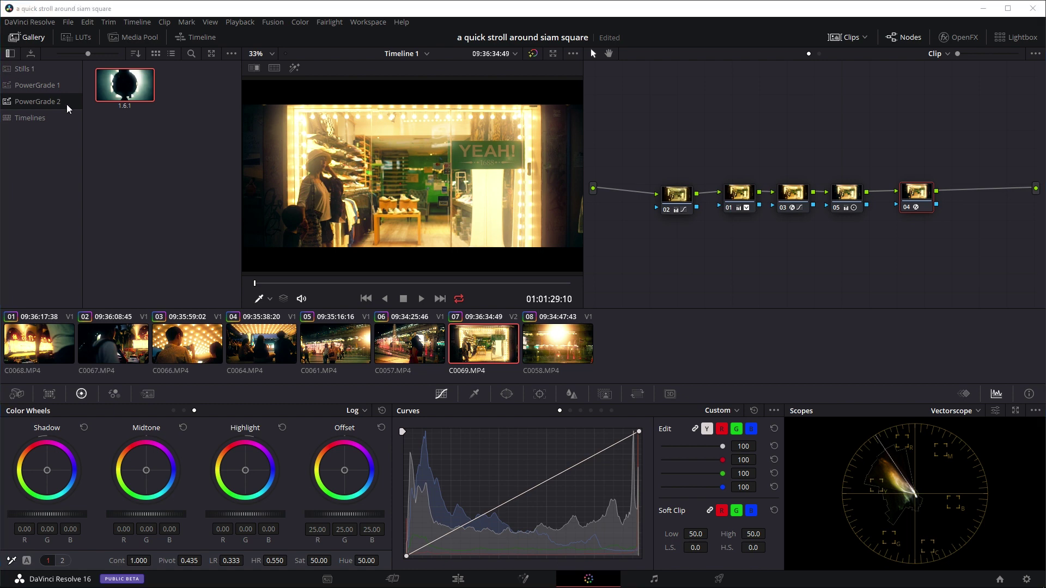
Label PowerGrade 2 still 1.6.1 as 'test', then select clip 07's nodes 01–05
{"action": "right_click", "coordinate": [116, 85]}
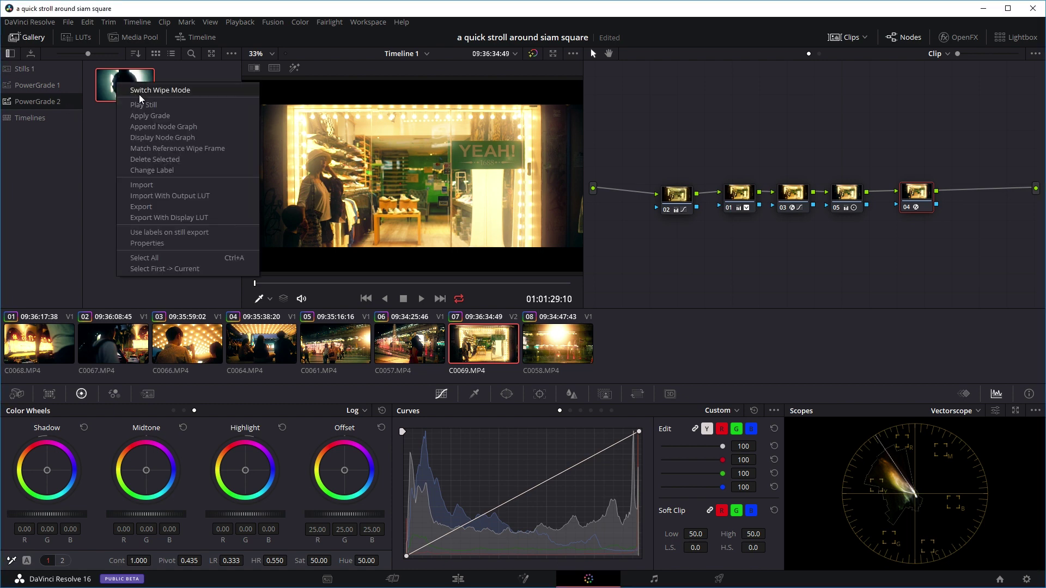
{"action": "left_click", "coordinate": [161, 171]}
{"action": "type", "text": "y"}
{"action": "key", "text": "BackSpace"}
{"action": "type", "text": "test"}
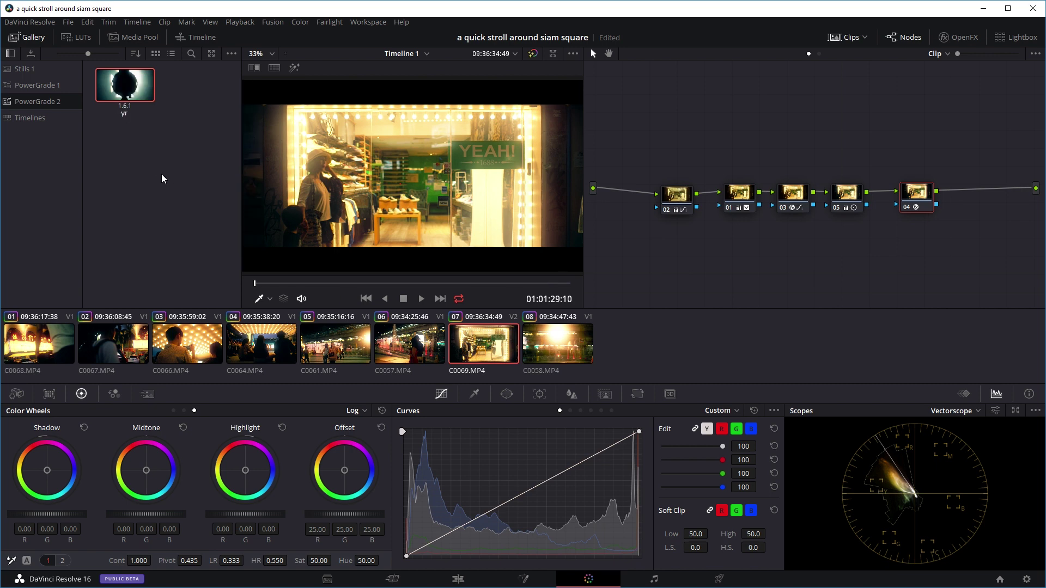
{"action": "left_click", "coordinate": [162, 173]}
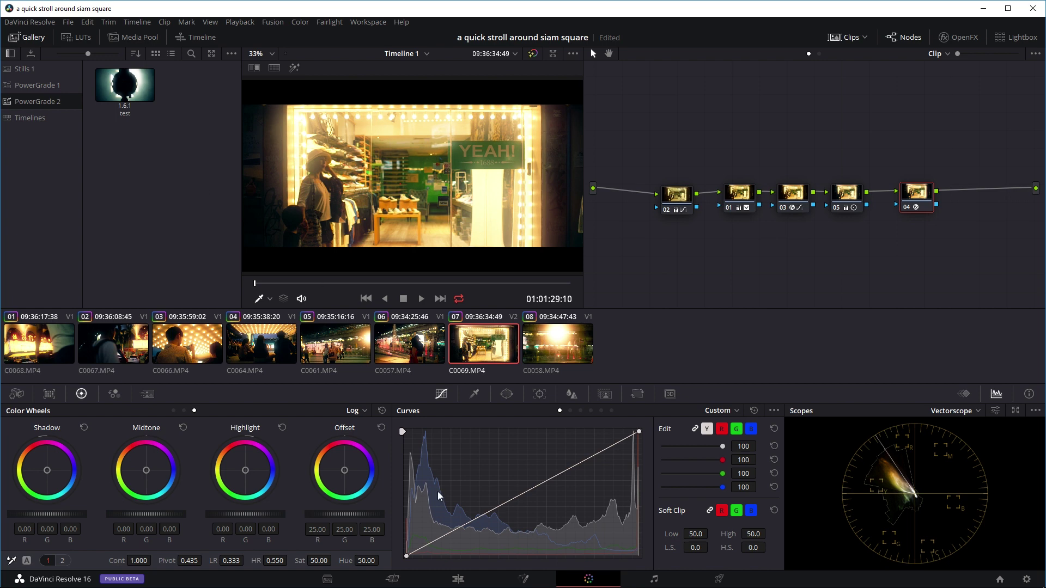
{"action": "left_click_drag", "start_coordinate": [959, 149], "coordinate": [617, 220]}
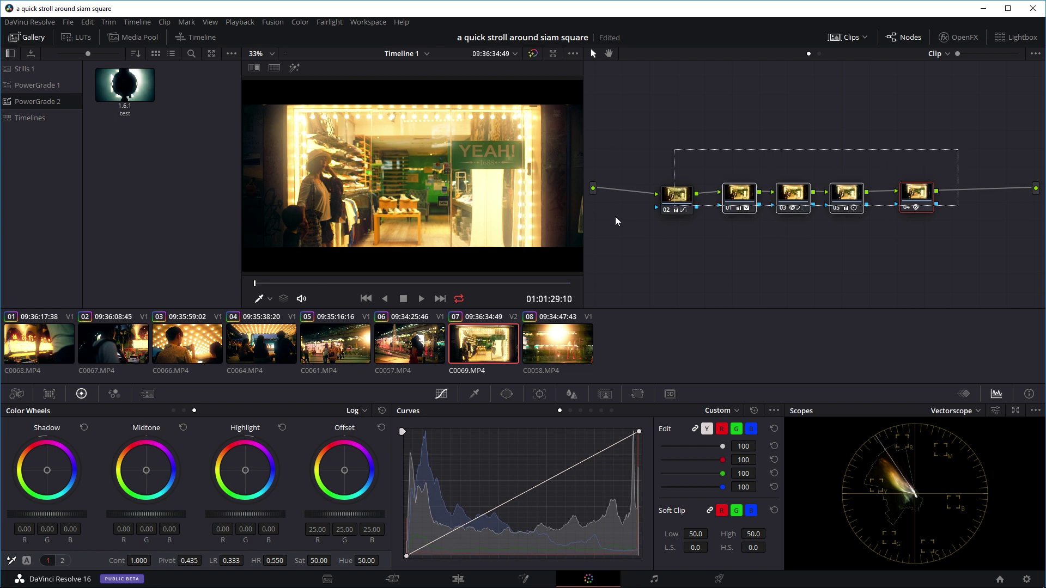
Delete nodes 01–05, leaving one blank node, then select Timeline 1 in the Edit page's media pool
{"action": "key", "text": "Delete"}
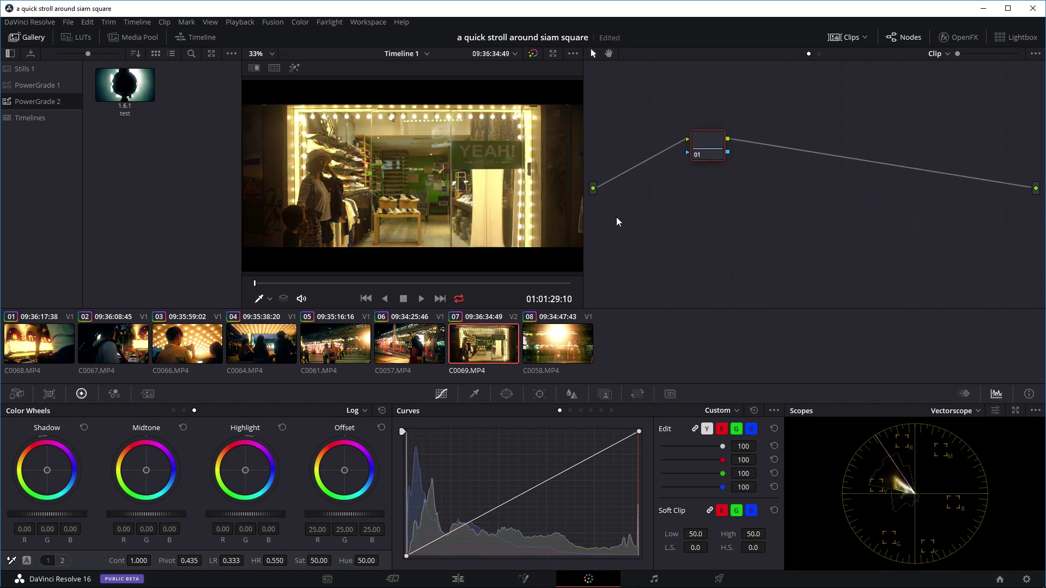
{"action": "left_click_drag", "start_coordinate": [712, 145], "coordinate": [726, 163]}
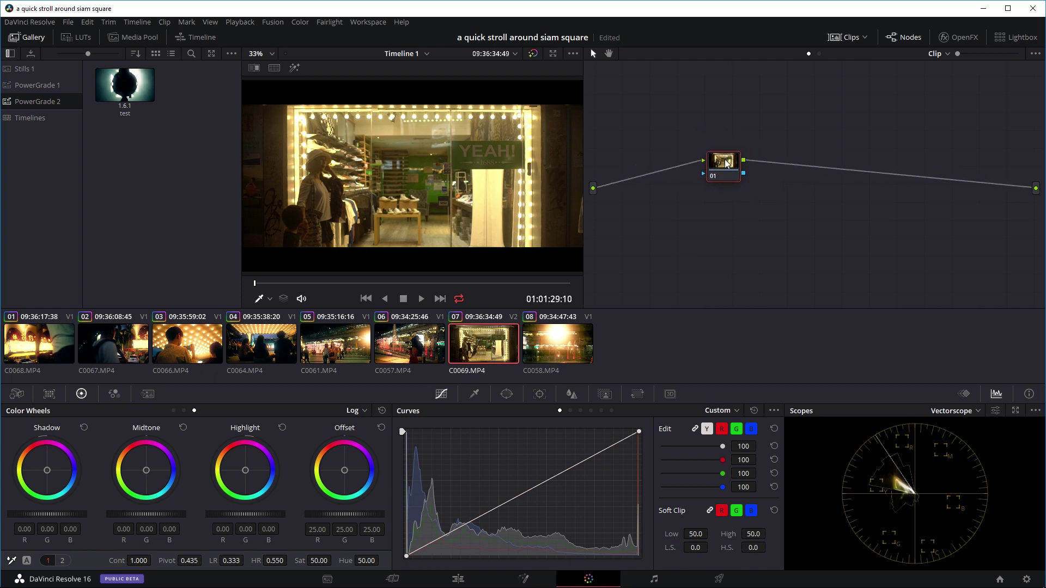
{"action": "left_click", "coordinate": [457, 580]}
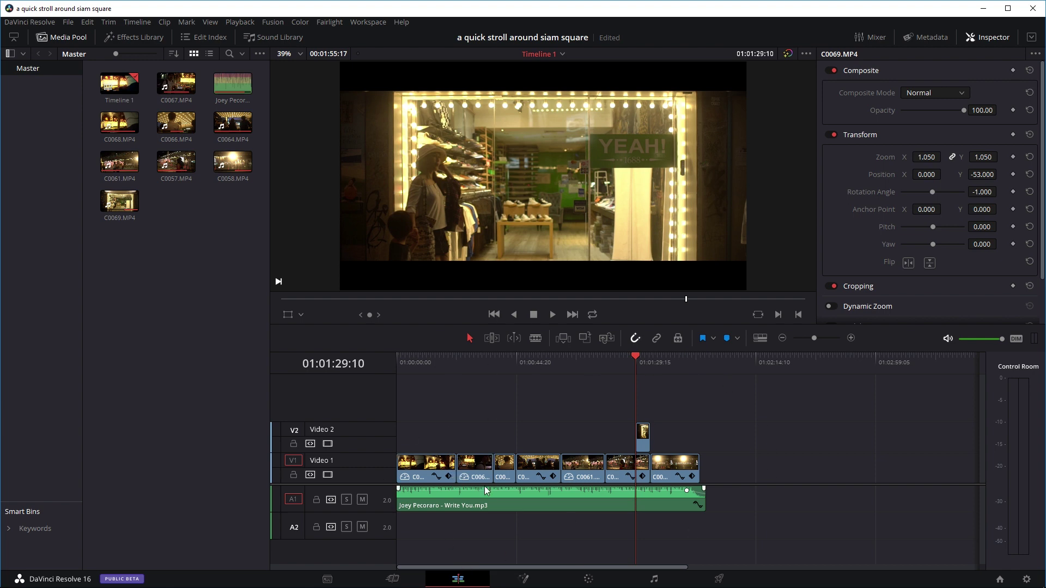
{"action": "left_click", "coordinate": [64, 37]}
{"action": "left_click", "coordinate": [64, 37]}
{"action": "left_click", "coordinate": [121, 83]}
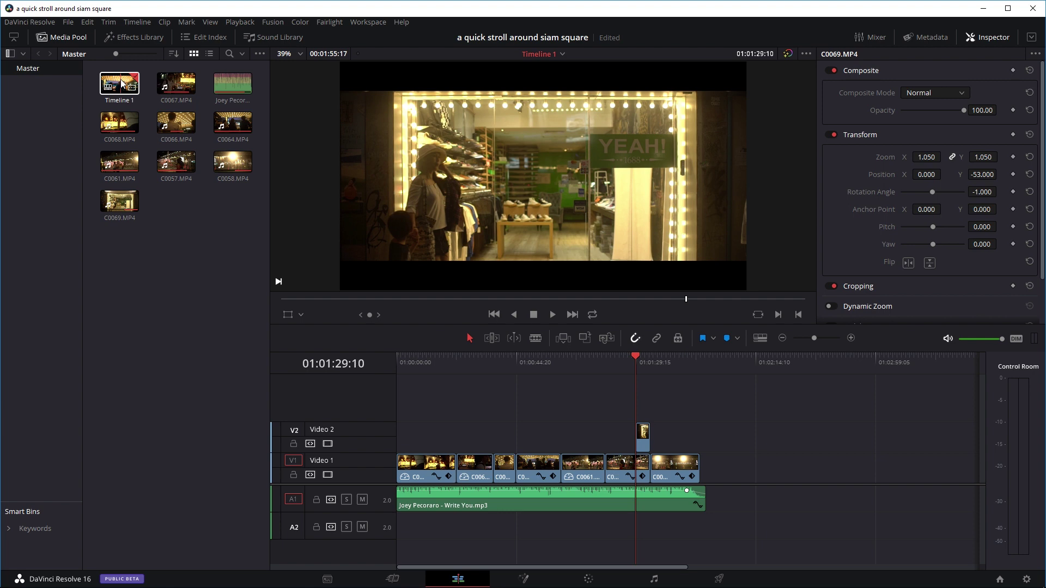
Run ColorTrace from Timeline using yongnuo yn216's Timeline 1 (Local Database > guest) as source
{"action": "right_click", "coordinate": [122, 83]}
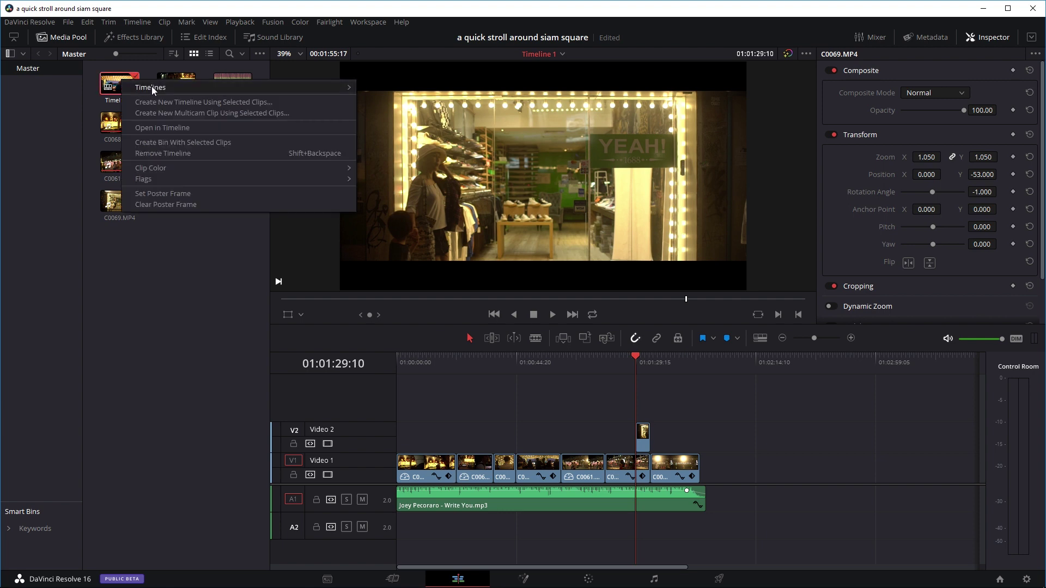
{"action": "mouse_move", "coordinate": [155, 88]}
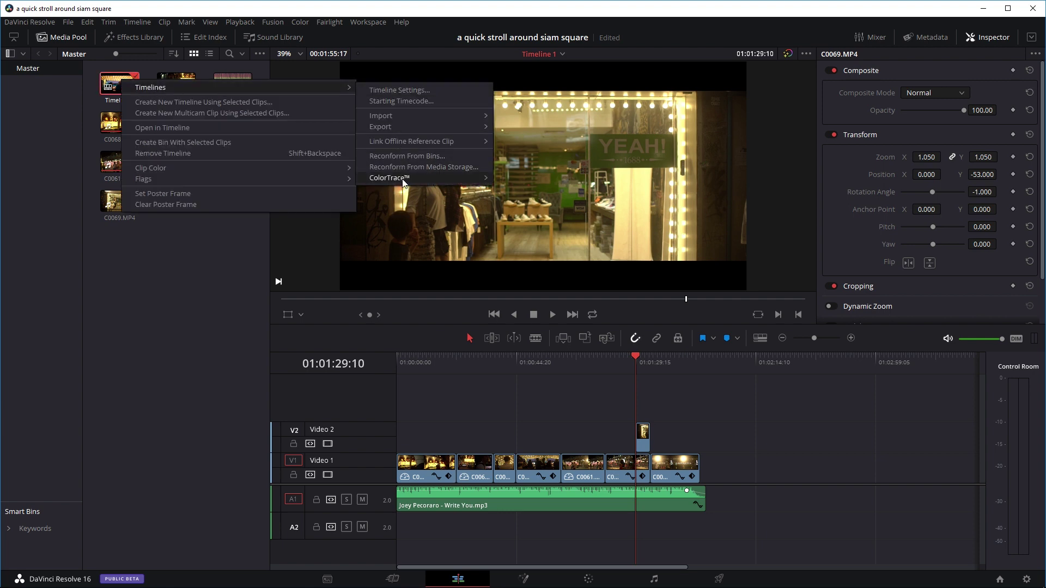
{"action": "mouse_move", "coordinate": [409, 177]}
{"action": "left_click", "coordinate": [527, 187]}
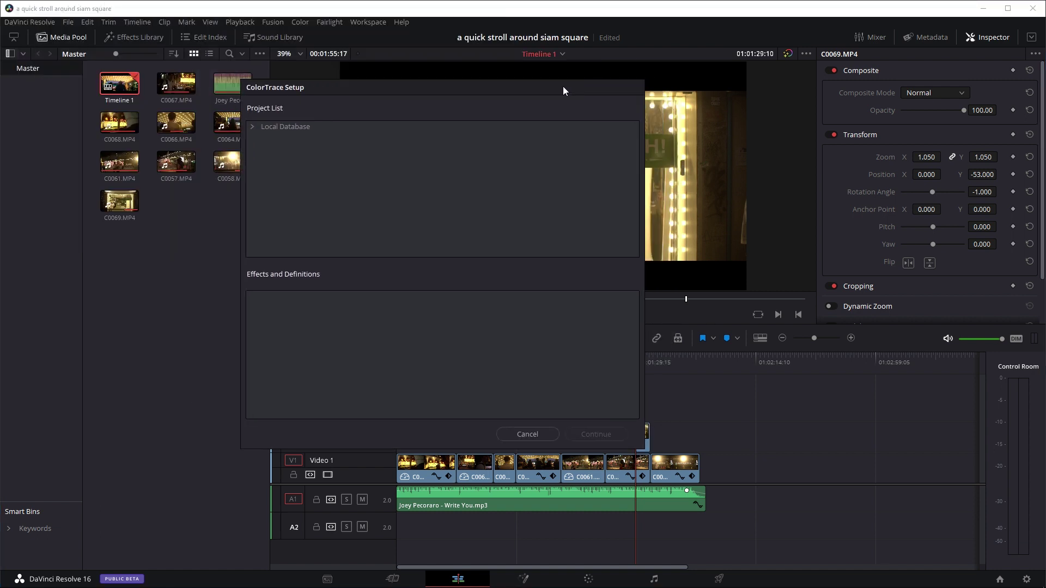
{"action": "left_click", "coordinate": [252, 127]}
{"action": "left_click", "coordinate": [263, 139]}
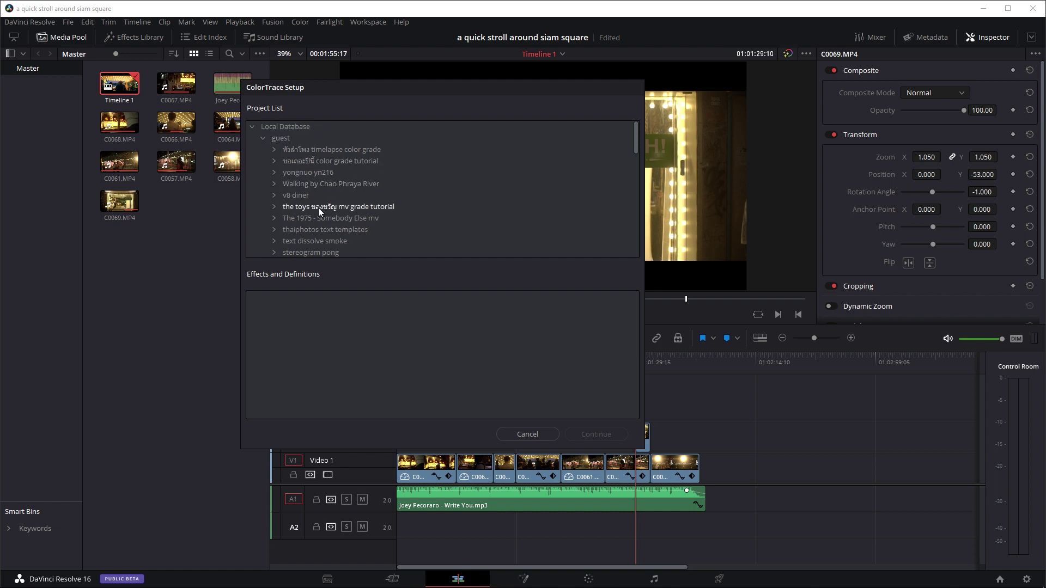
{"action": "left_click", "coordinate": [274, 172]}
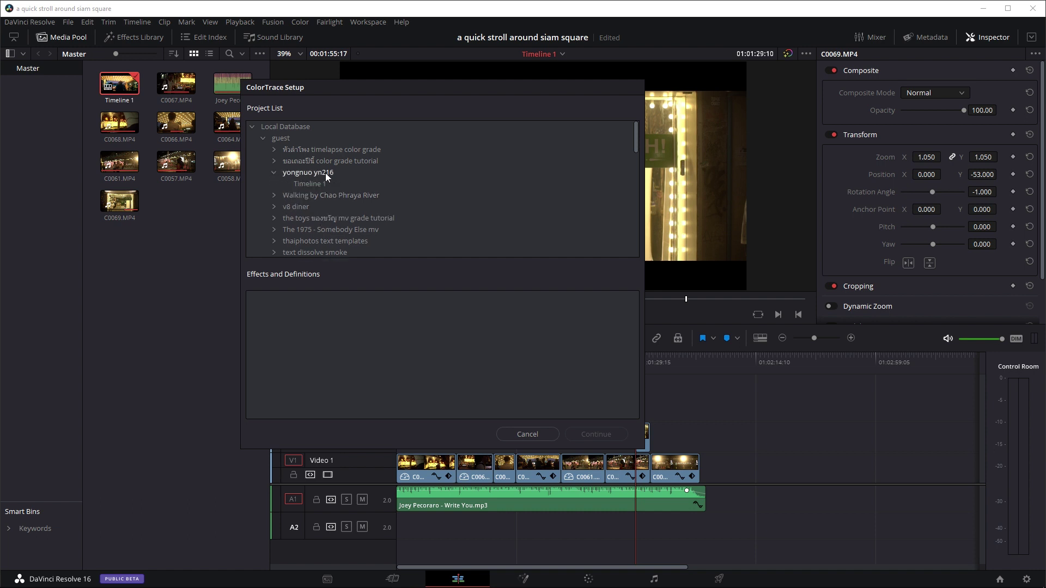
{"action": "left_click", "coordinate": [314, 184]}
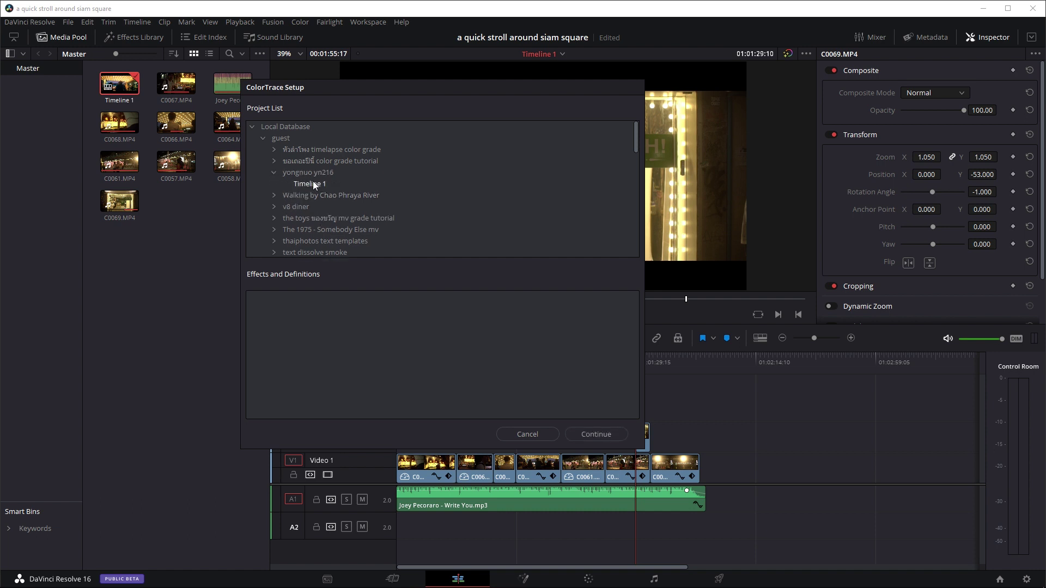
{"action": "left_click", "coordinate": [602, 434]}
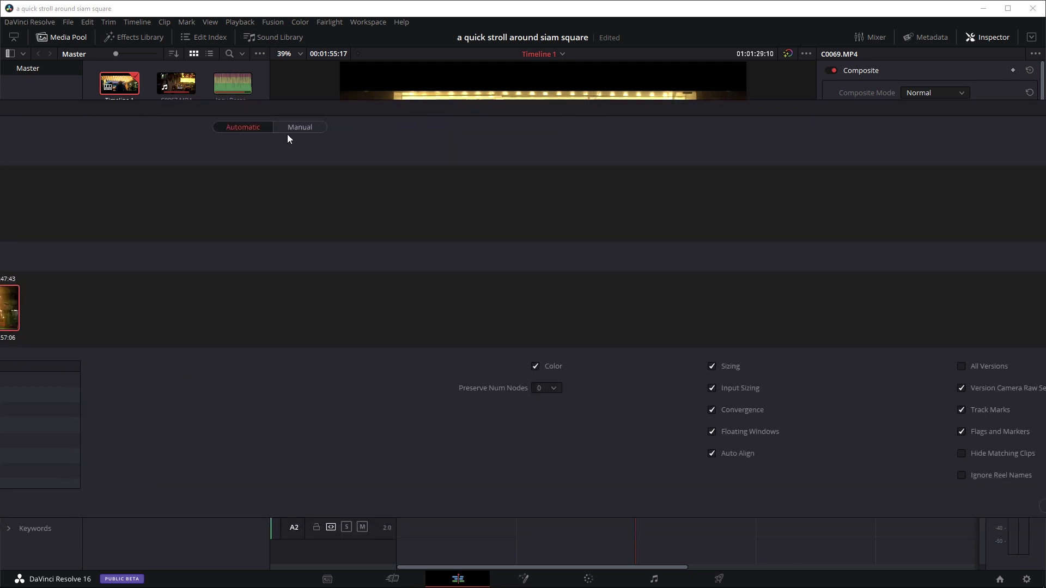
Switch ColorTrace to Manual and pair yongnuo source clip 06 with Siam Square target clip 07
{"action": "left_click", "coordinate": [467, 132]}
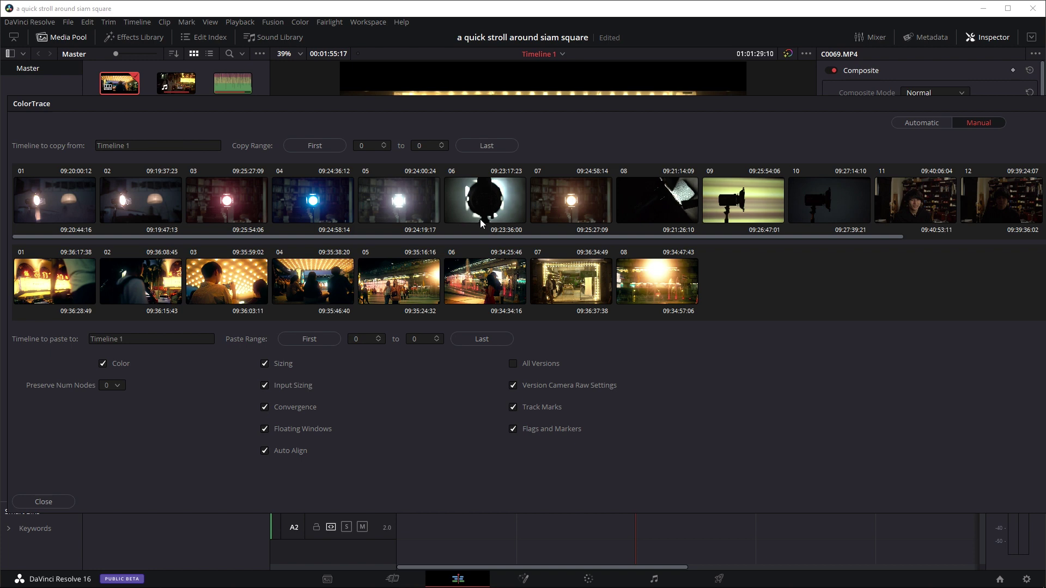
{"action": "left_click", "coordinate": [482, 203]}
{"action": "left_click", "coordinate": [586, 280]}
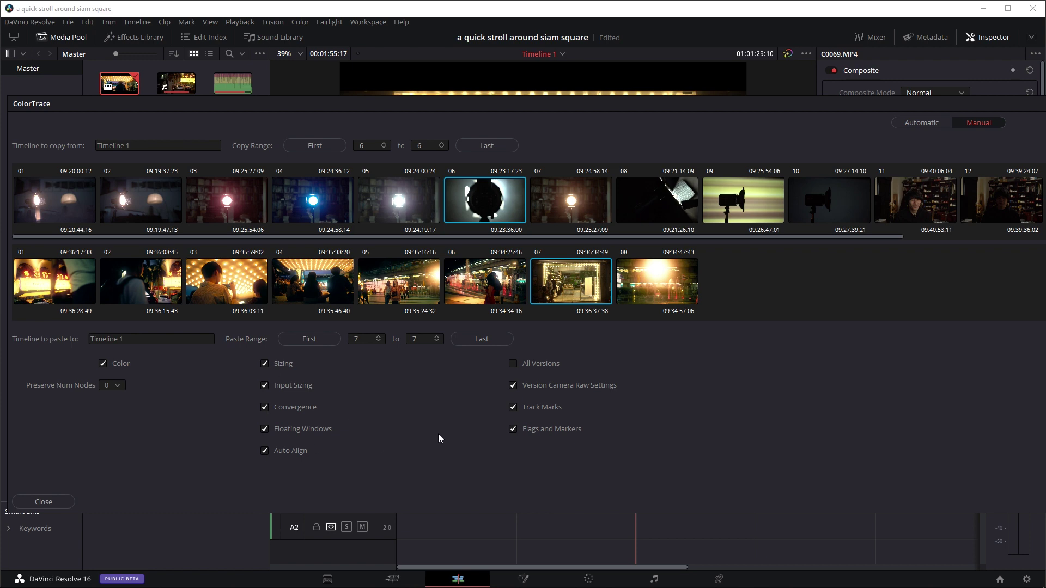
Paste clip 06's ColorTrace grade onto Siam Square clip 07 (C0069.MP4) and view its five-node grade on the Color page
{"action": "left_click_drag", "start_coordinate": [617, 97], "coordinate": [0, 82]}
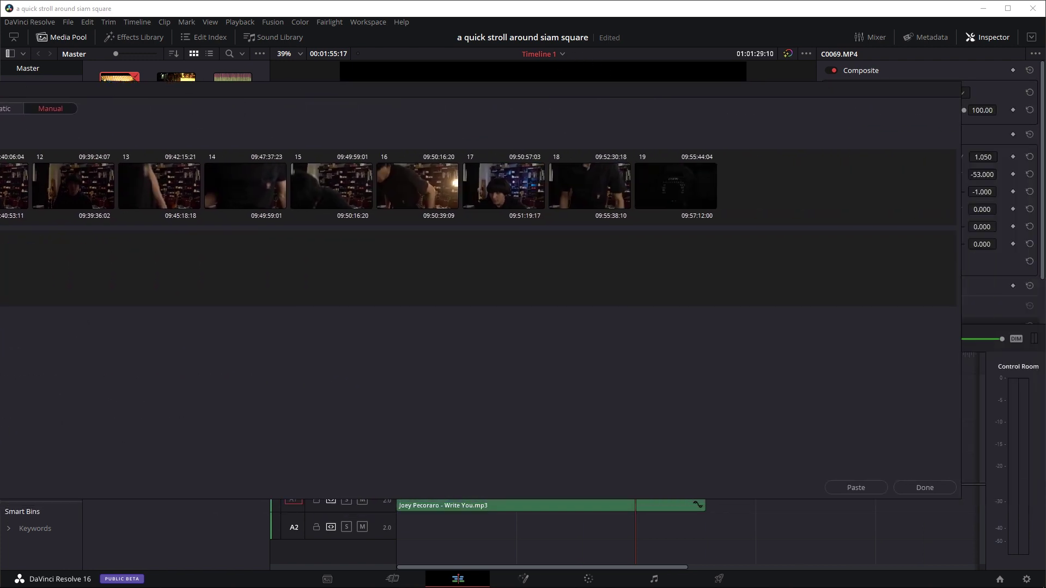
{"action": "left_click", "coordinate": [860, 486]}
{"action": "left_click", "coordinate": [950, 489]}
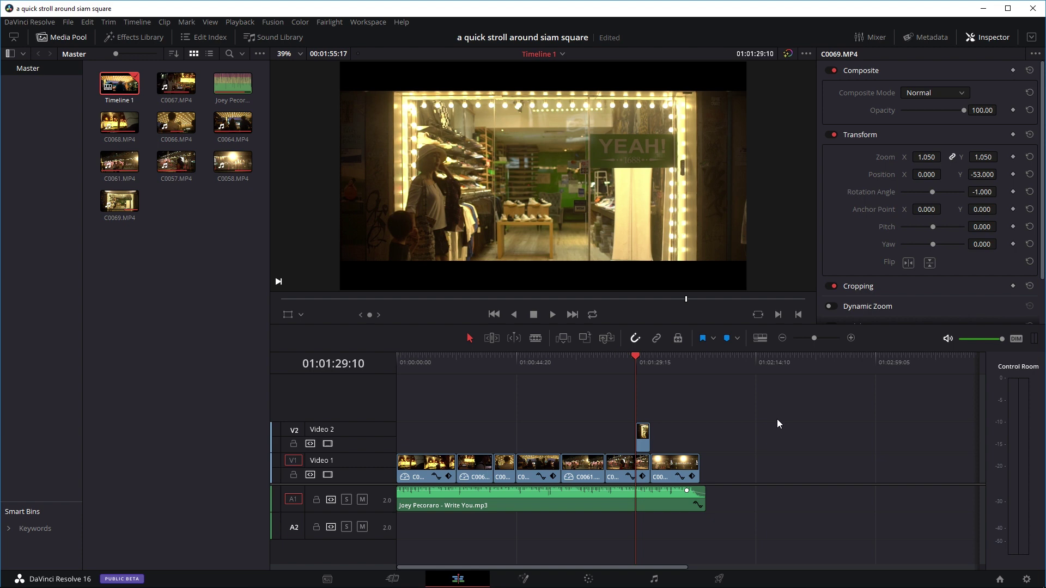
{"action": "left_click", "coordinate": [589, 578]}
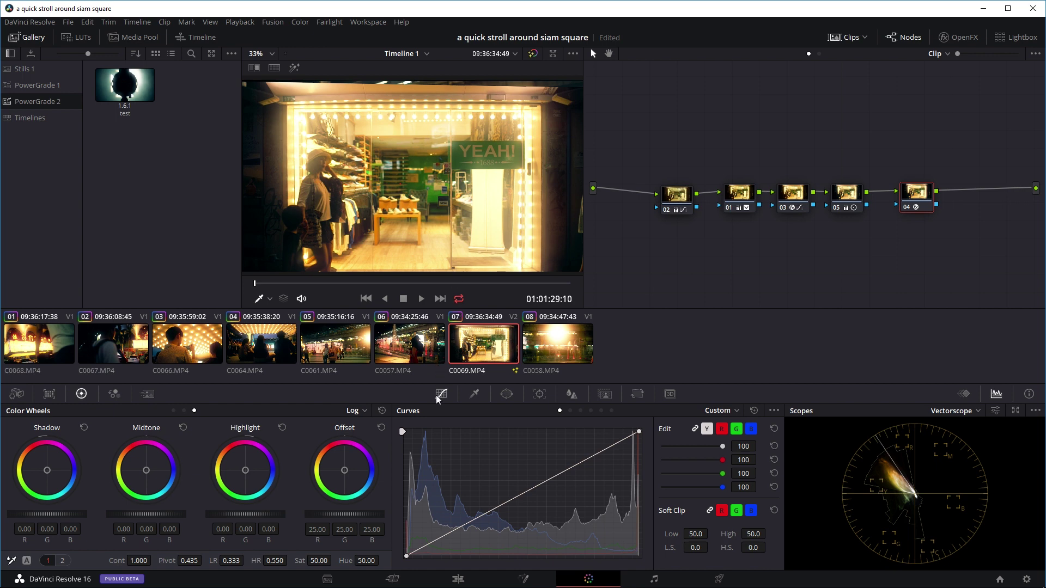
From the Edit page, run ColorTrace from Timeline using the yongnuo yn216 project's Timeline 1 as source
{"action": "left_click", "coordinate": [458, 580]}
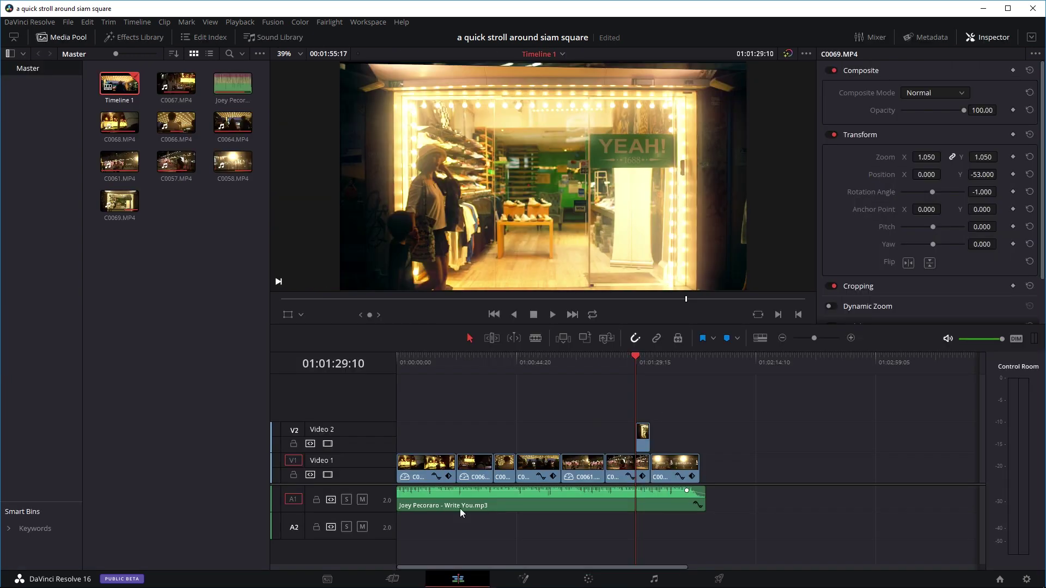
{"action": "right_click", "coordinate": [126, 82]}
{"action": "mouse_move", "coordinate": [142, 90]}
{"action": "mouse_move", "coordinate": [403, 179]}
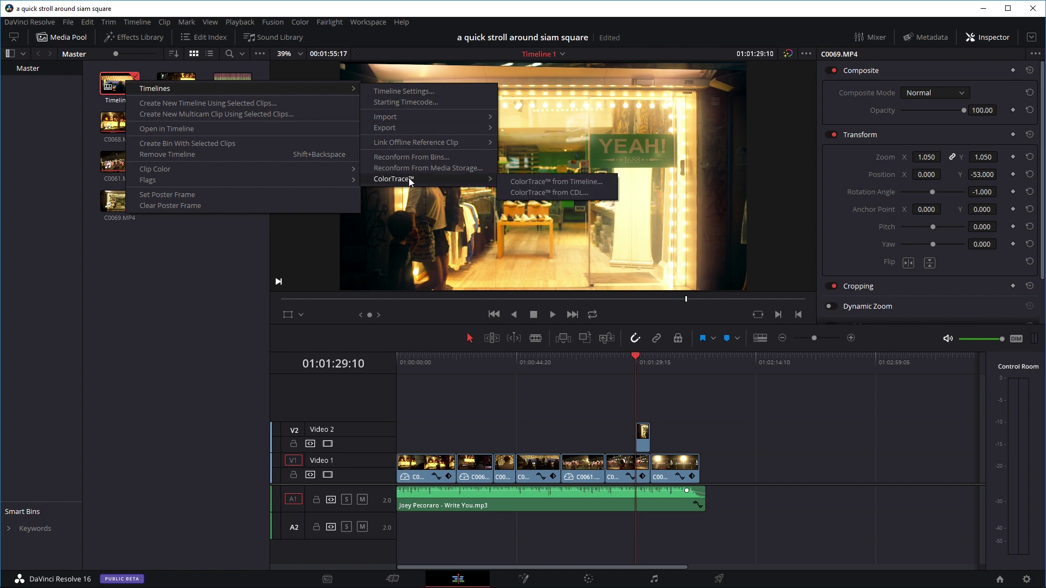
{"action": "left_click", "coordinate": [550, 189]}
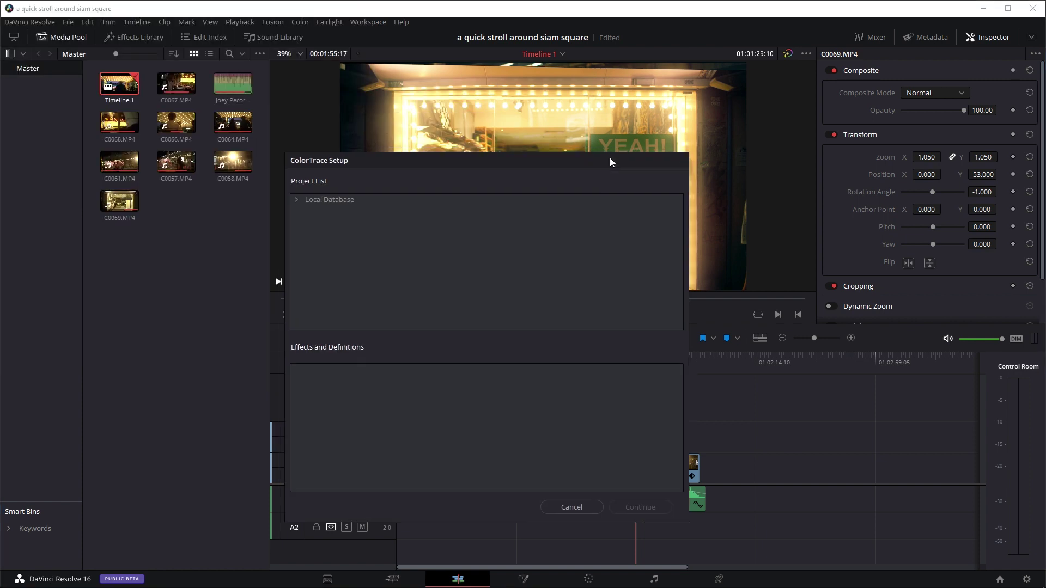
{"action": "left_click", "coordinate": [309, 212]}
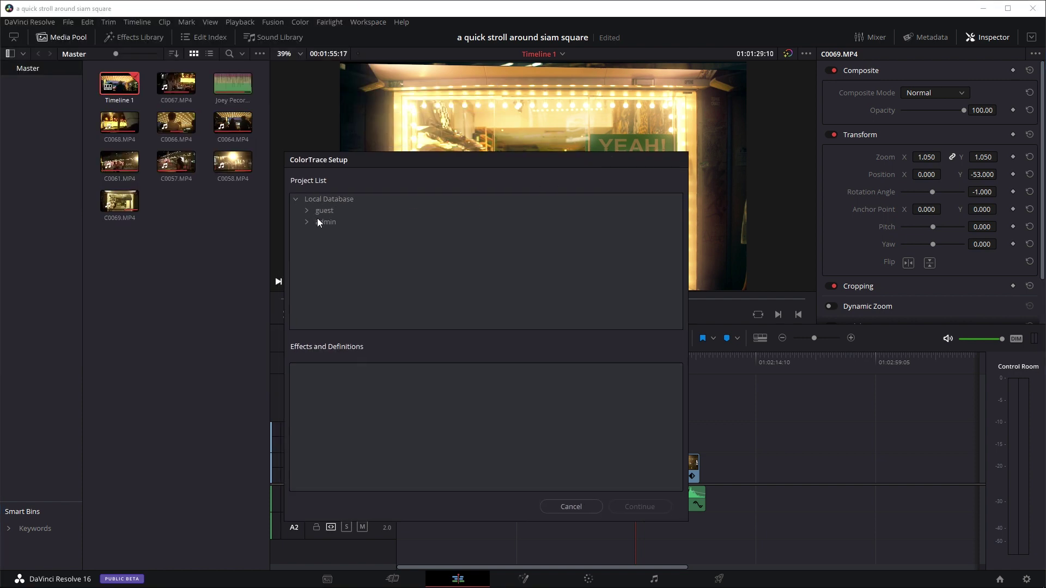
{"action": "left_click", "coordinate": [318, 245]}
{"action": "left_click", "coordinate": [340, 257]}
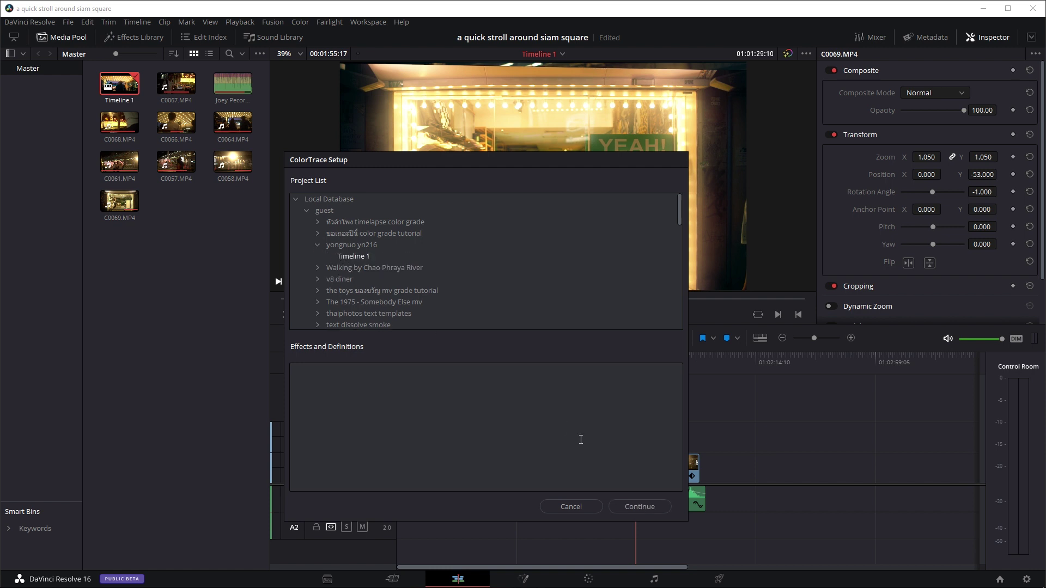
{"action": "left_click", "coordinate": [639, 506]}
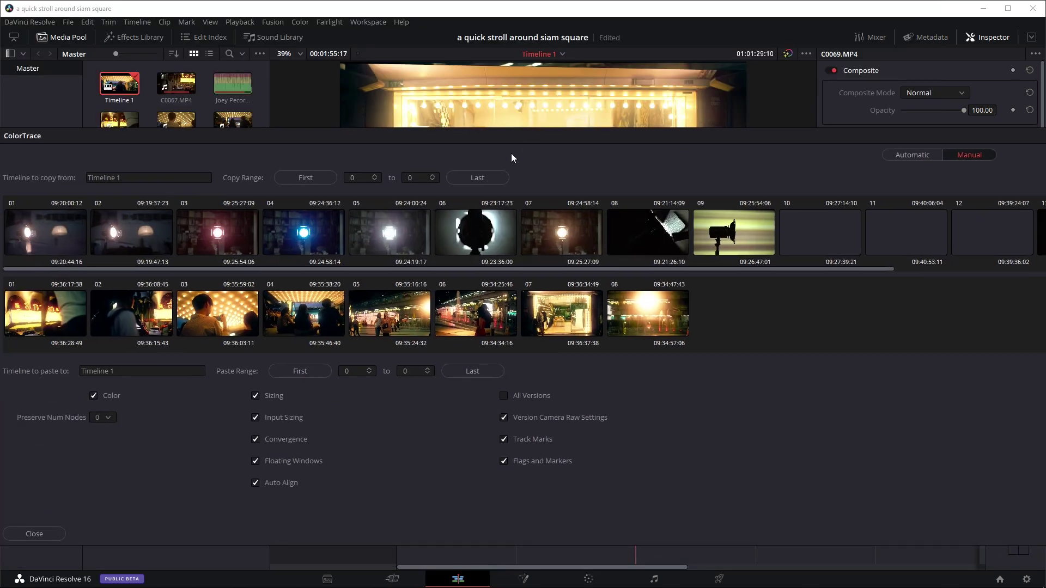
Select source clips 06, 07, 08 and then 10 in ColorTrace Manual mode
{"action": "left_click", "coordinate": [500, 245]}
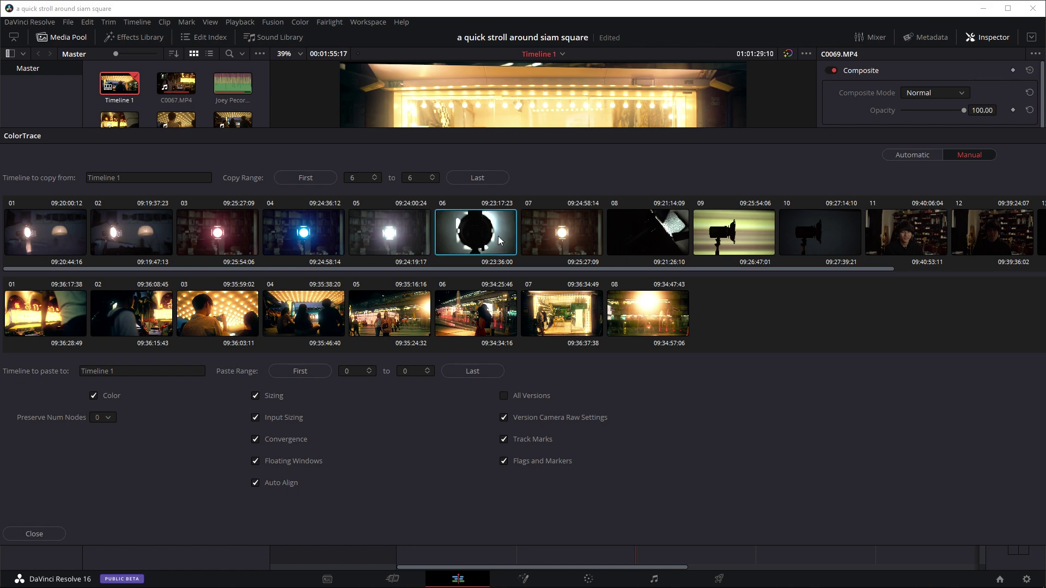
{"action": "left_click", "coordinate": [568, 247]}
{"action": "left_click", "coordinate": [616, 245]}
{"action": "left_click", "coordinate": [800, 245]}
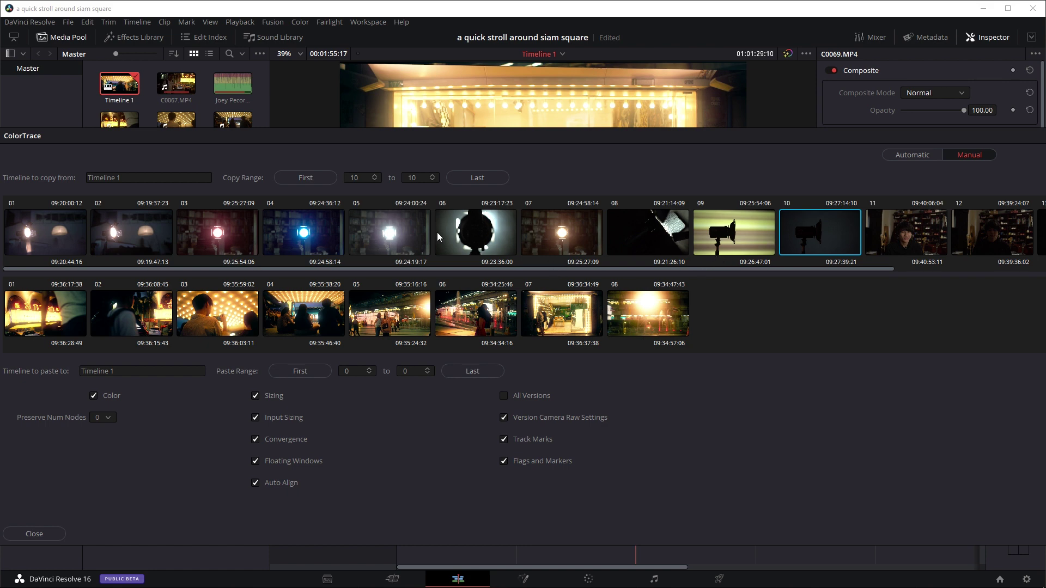
Pair source clips 05 and 06 with their targets, finishing with source clip 03 matched to target clip 03
{"action": "left_click", "coordinate": [385, 230]}
{"action": "left_click", "coordinate": [398, 311]}
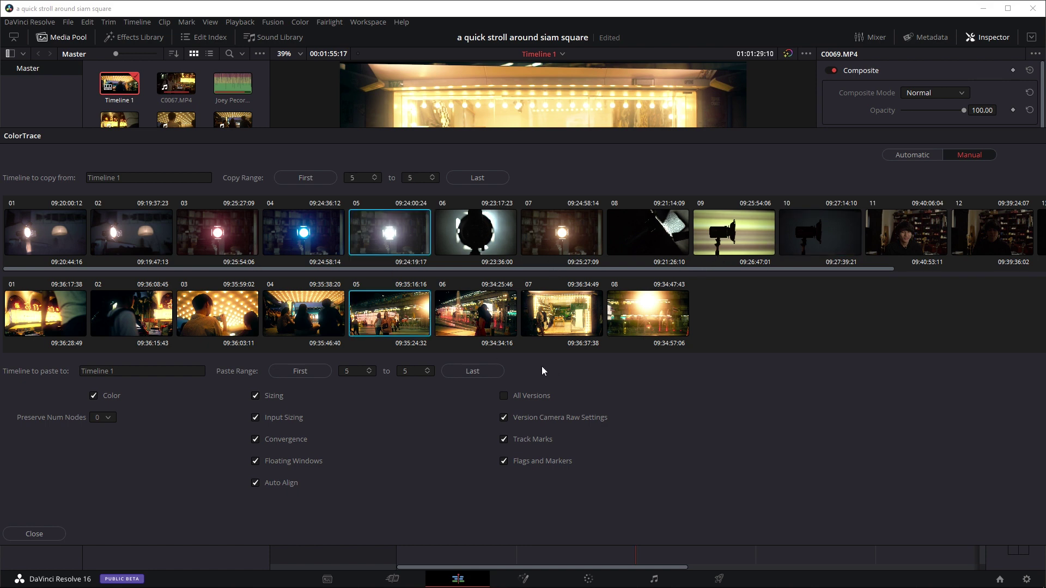
{"action": "left_click", "coordinate": [480, 232]}
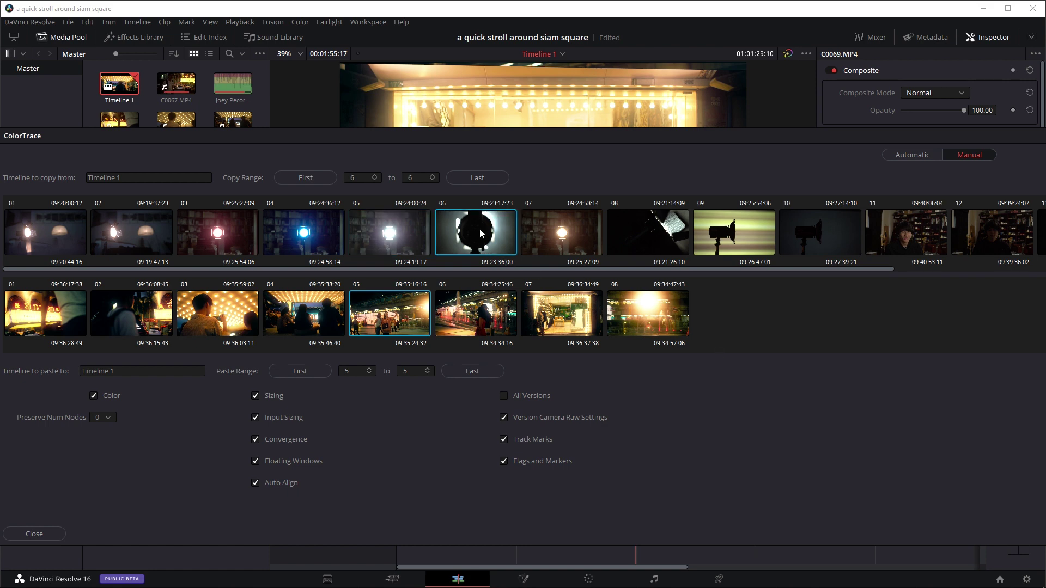
{"action": "left_click", "coordinate": [507, 336]}
{"action": "left_click", "coordinate": [214, 246]}
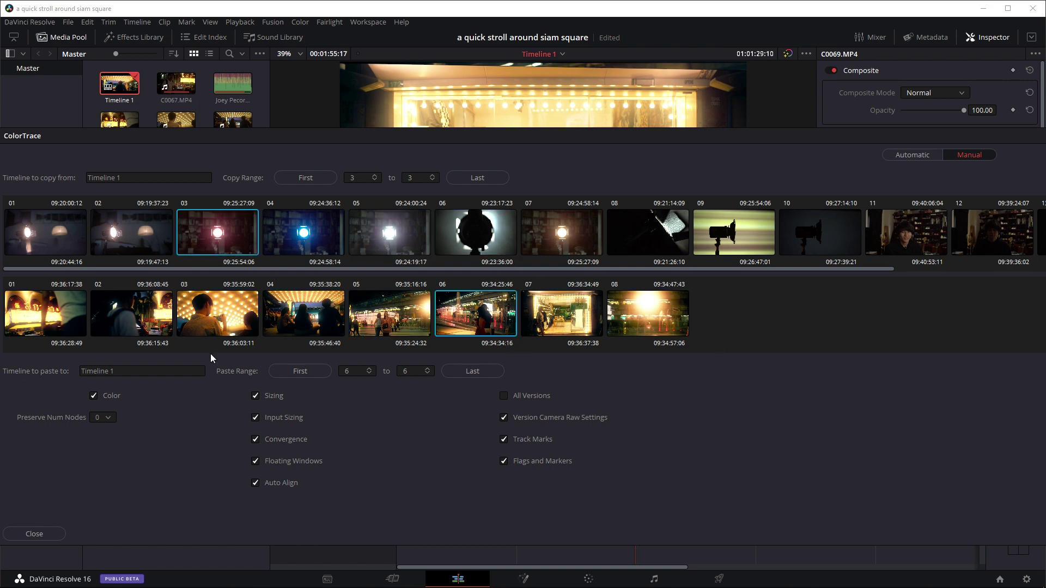
{"action": "left_click", "coordinate": [213, 315]}
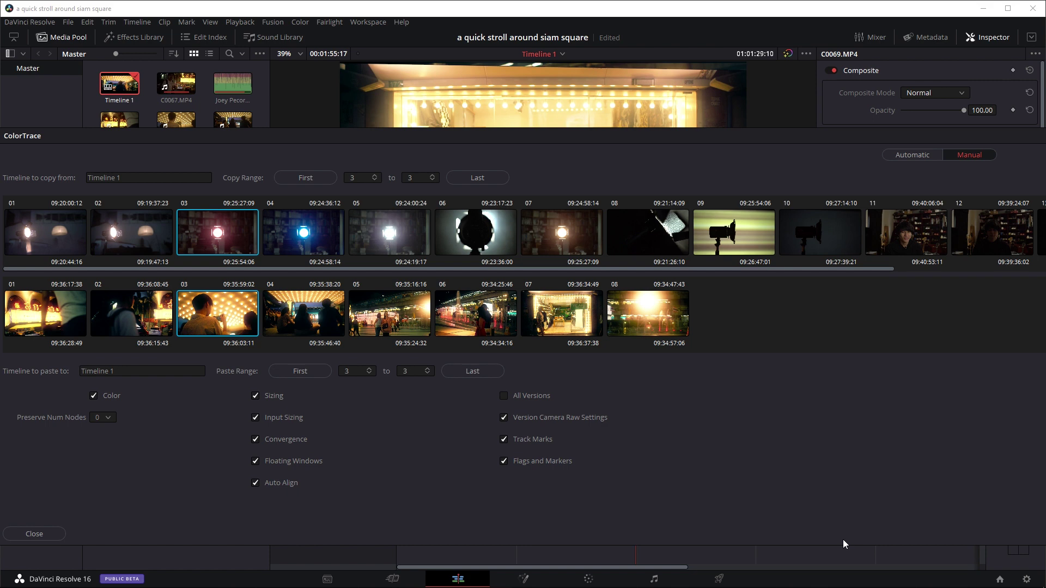
Set ColorTrace to Automatic mode and reposition the ColorTrace window on screen
{"action": "left_click", "coordinate": [917, 151]}
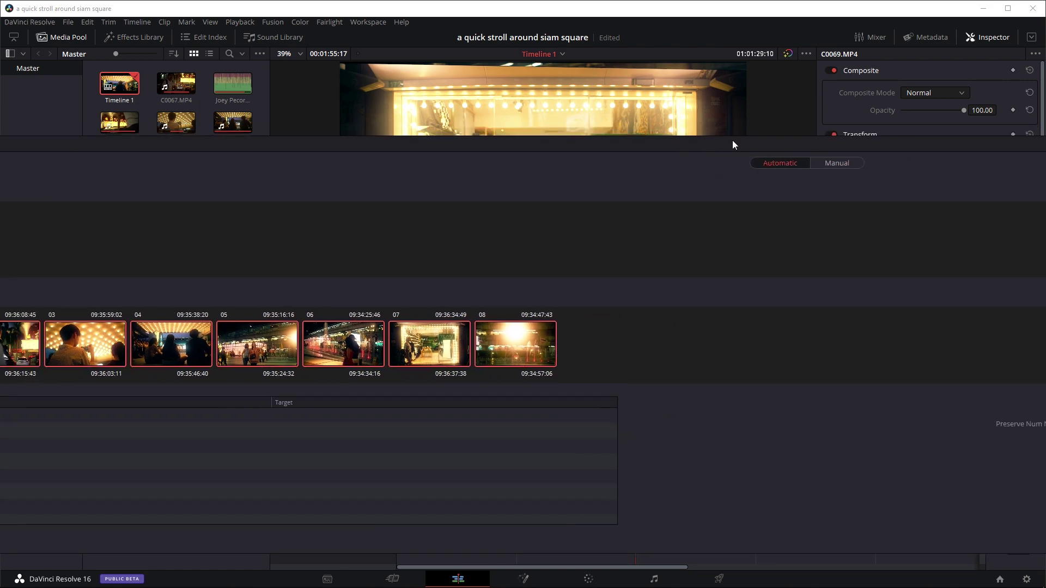
{"action": "left_click_drag", "start_coordinate": [845, 128], "coordinate": [867, 128]}
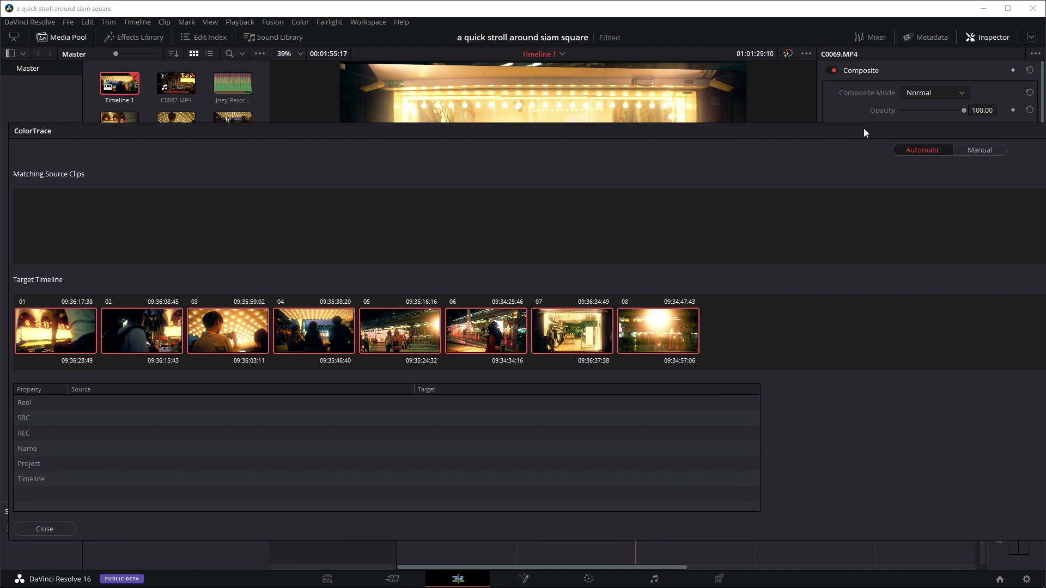
{"action": "left_click_drag", "start_coordinate": [864, 130], "coordinate": [524, 156]}
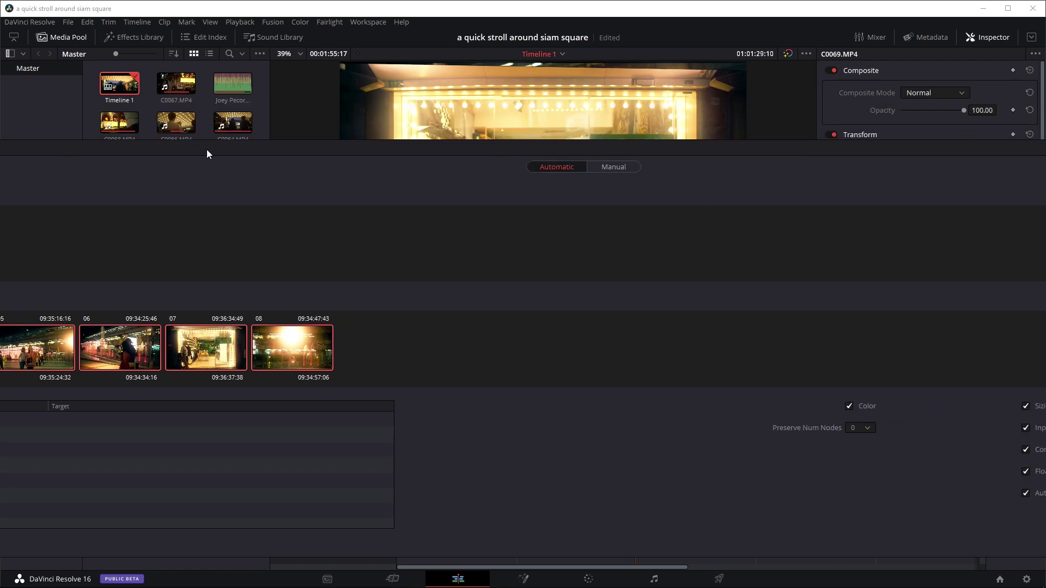
{"action": "left_click_drag", "start_coordinate": [207, 150], "coordinate": [427, 150]}
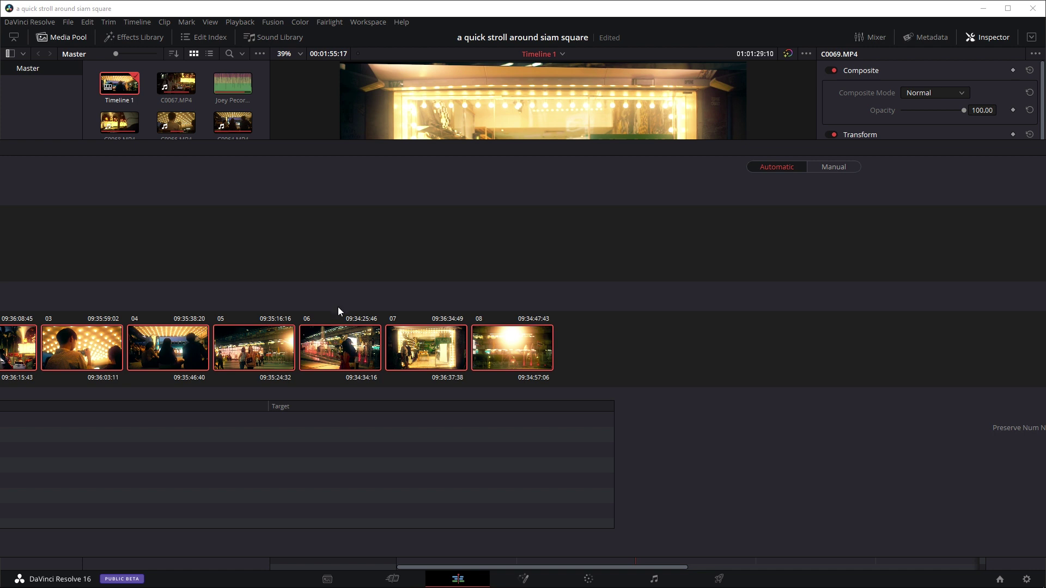